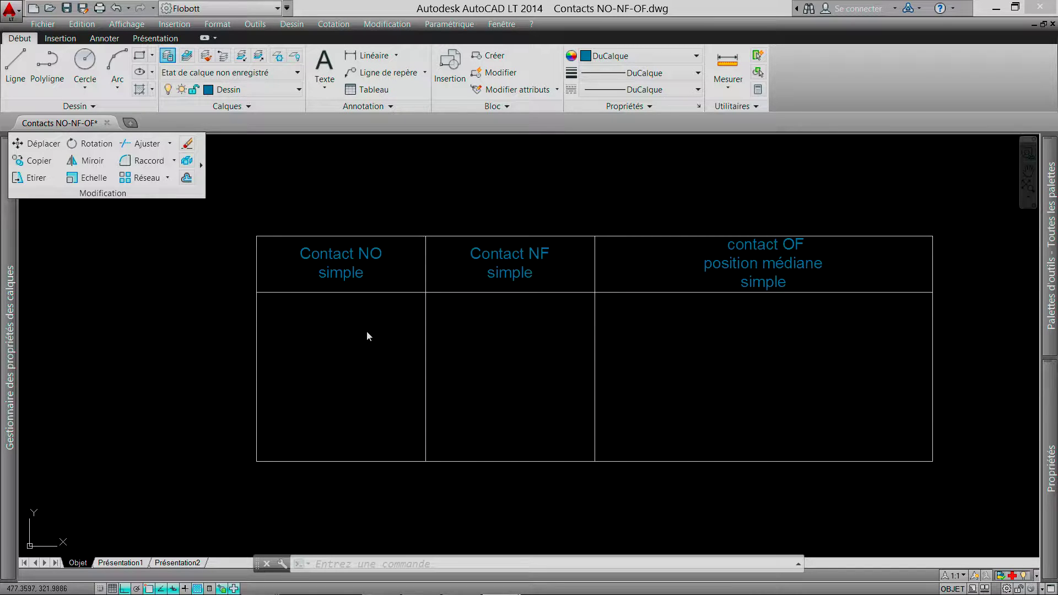
# Draw a vertical line upward in three segments of 5, 7 and 3 from the bottom-edge midpoint of the Contact NO cell
pyautogui.click(16, 65)
pyautogui.click(340, 461)
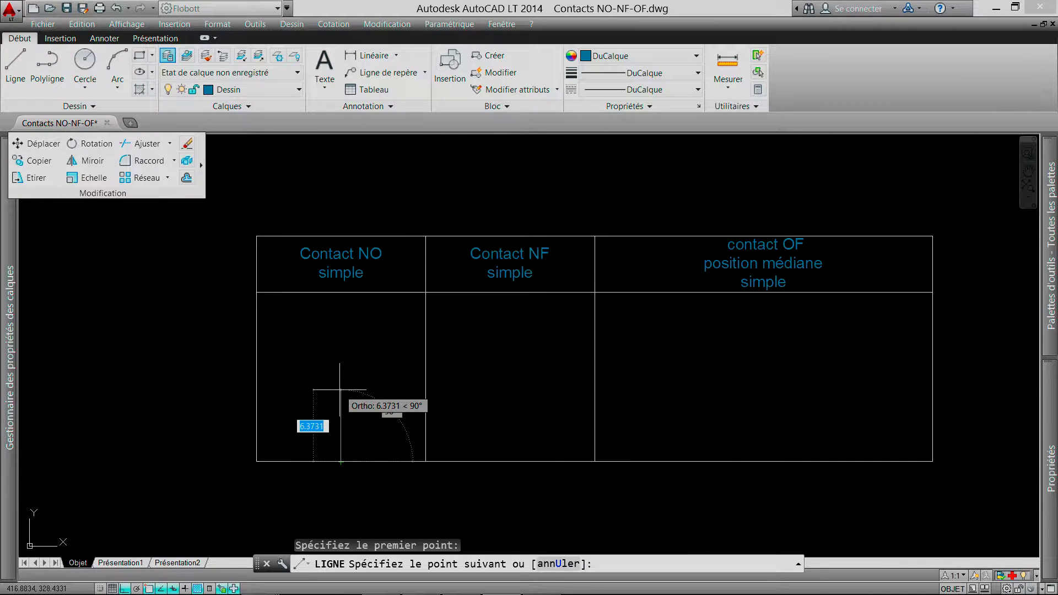
pyautogui.write('5')
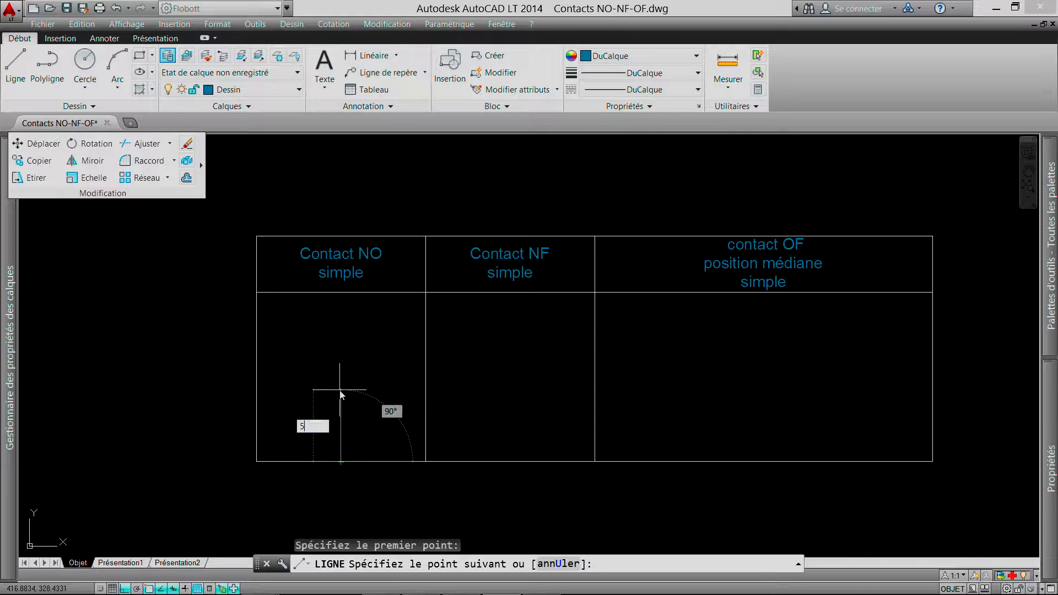
pyautogui.press('Return')
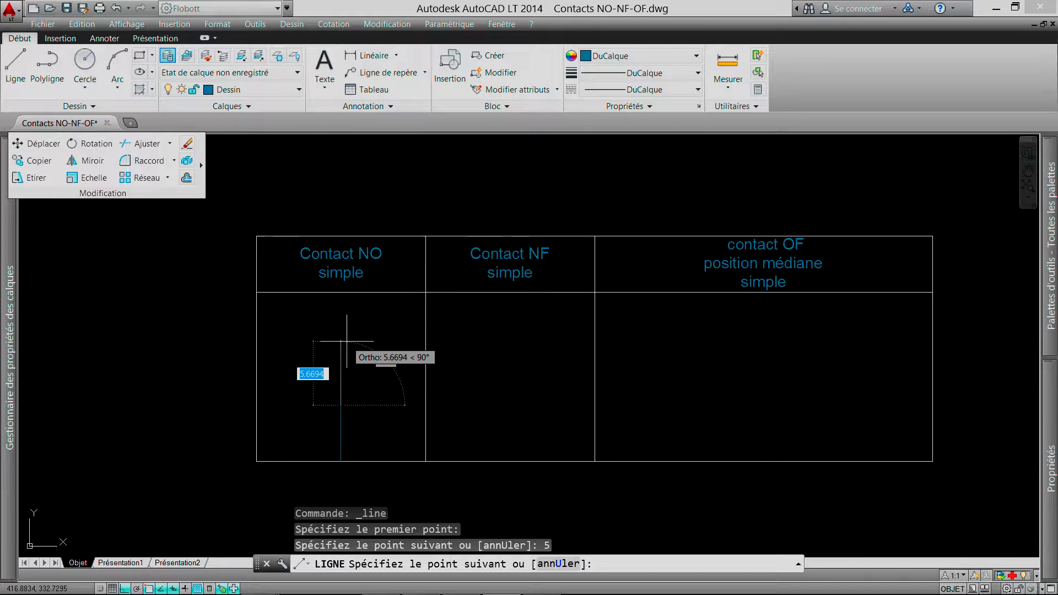
pyautogui.write('7')
pyautogui.press('Return')
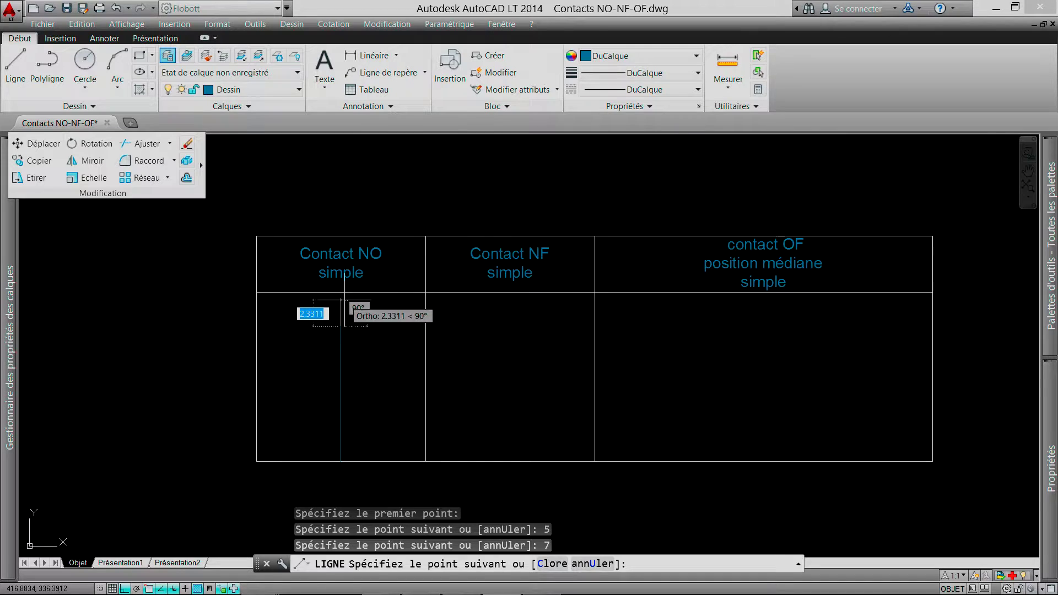
pyautogui.write('3')
pyautogui.press('Return')
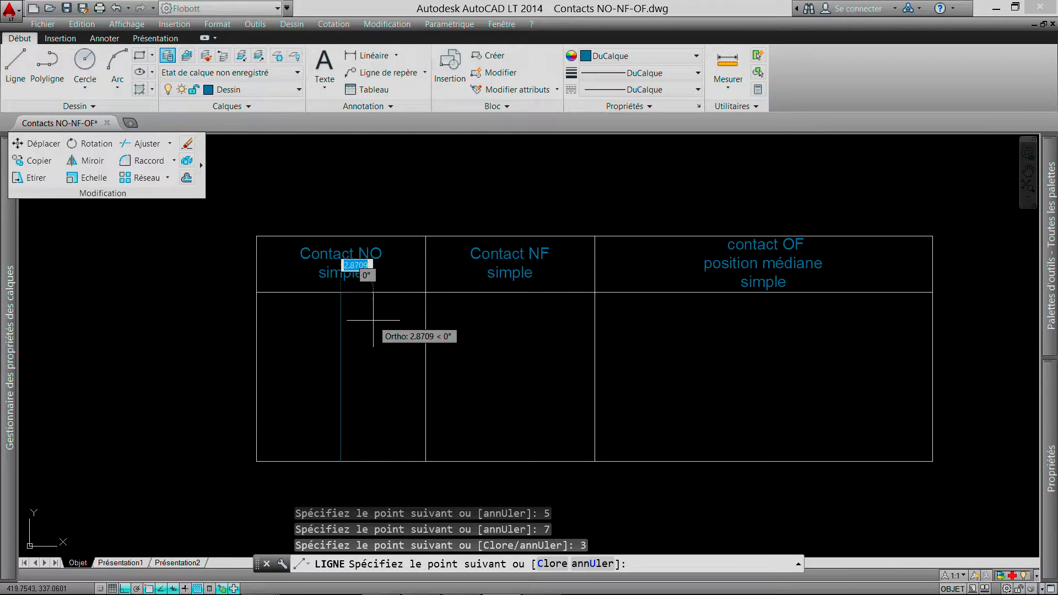
pyautogui.press('Escape')
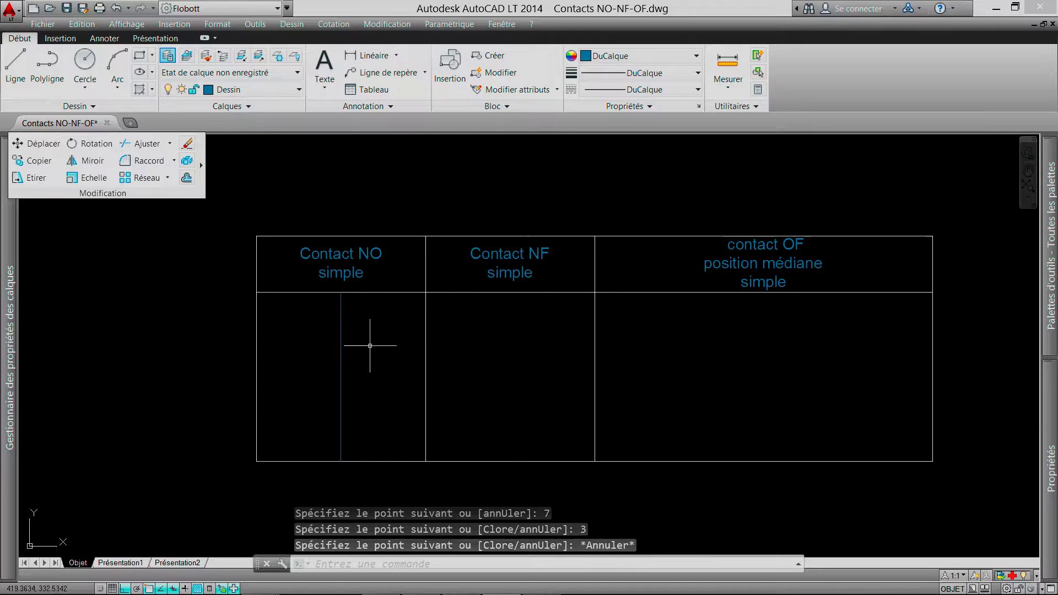
# Replace the middle segment of the NO contact with an oblique line at 115° starting from the lower segment's upper end, with Ortho off
pyautogui.click(343, 365)
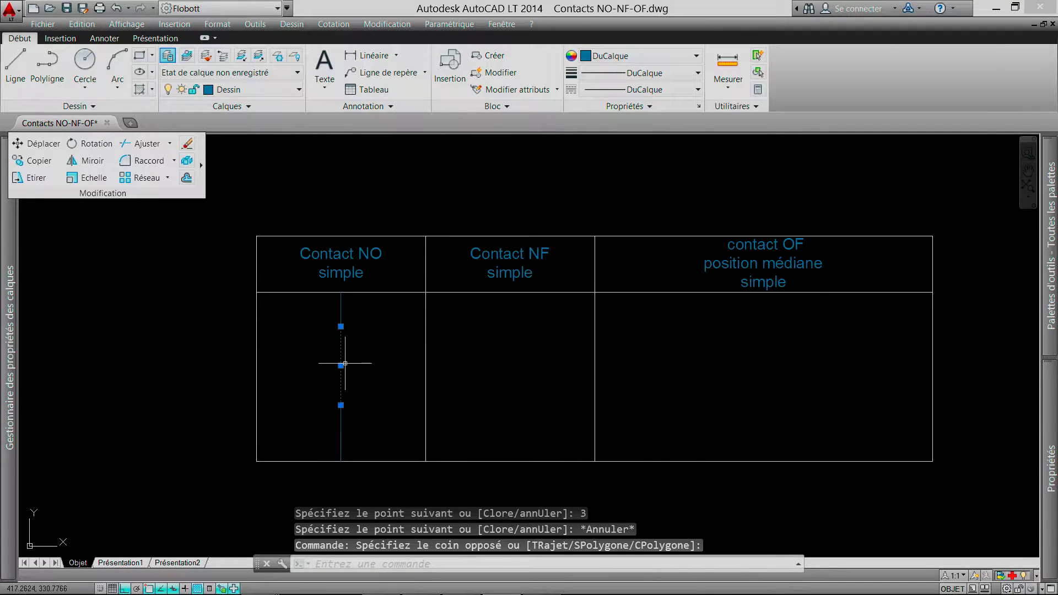
pyautogui.press('Delete')
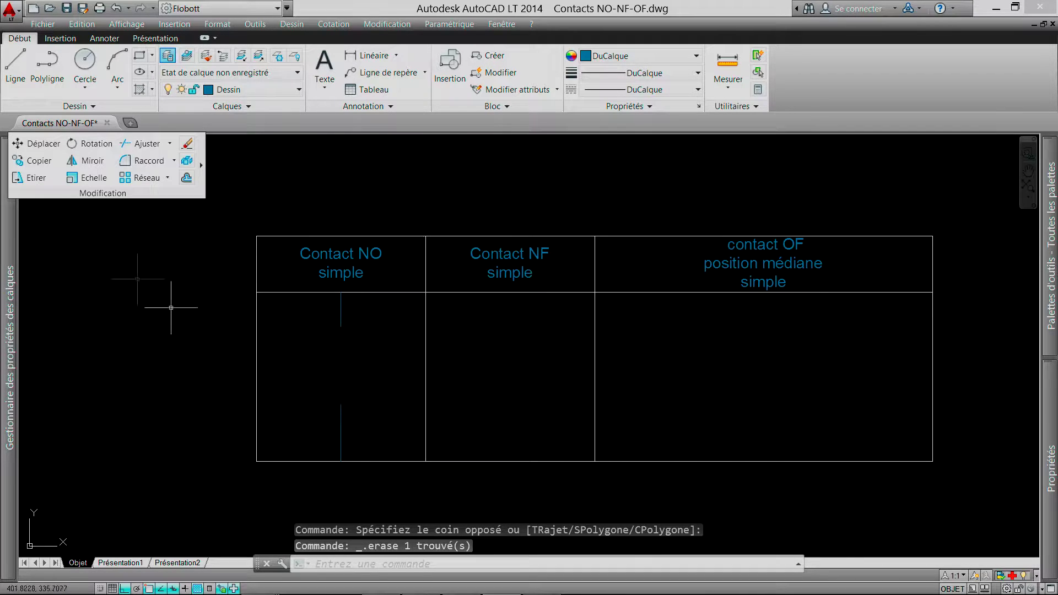
pyautogui.click(11, 77)
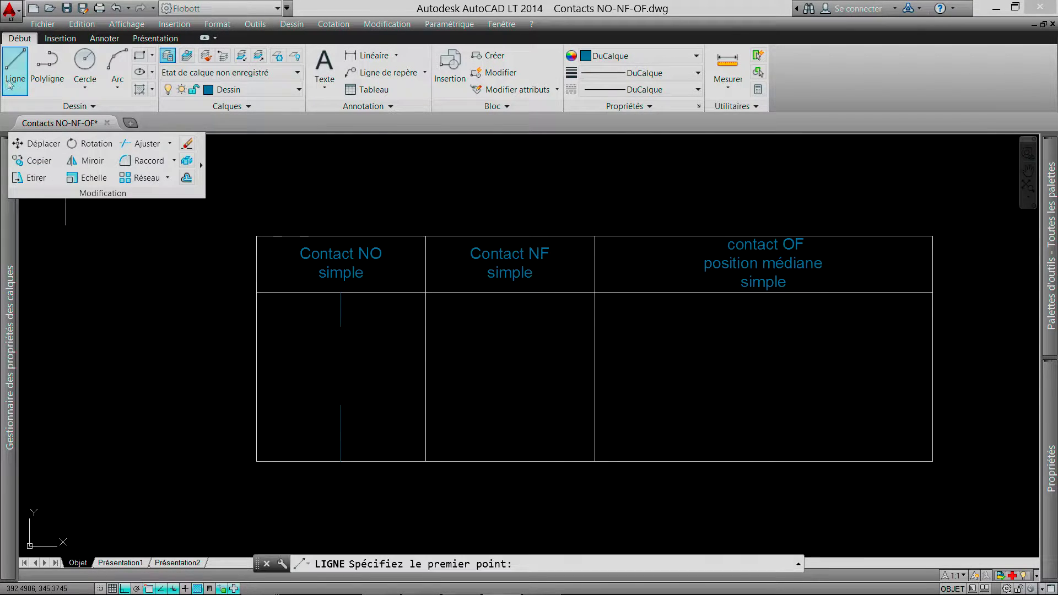
pyautogui.click(340, 405)
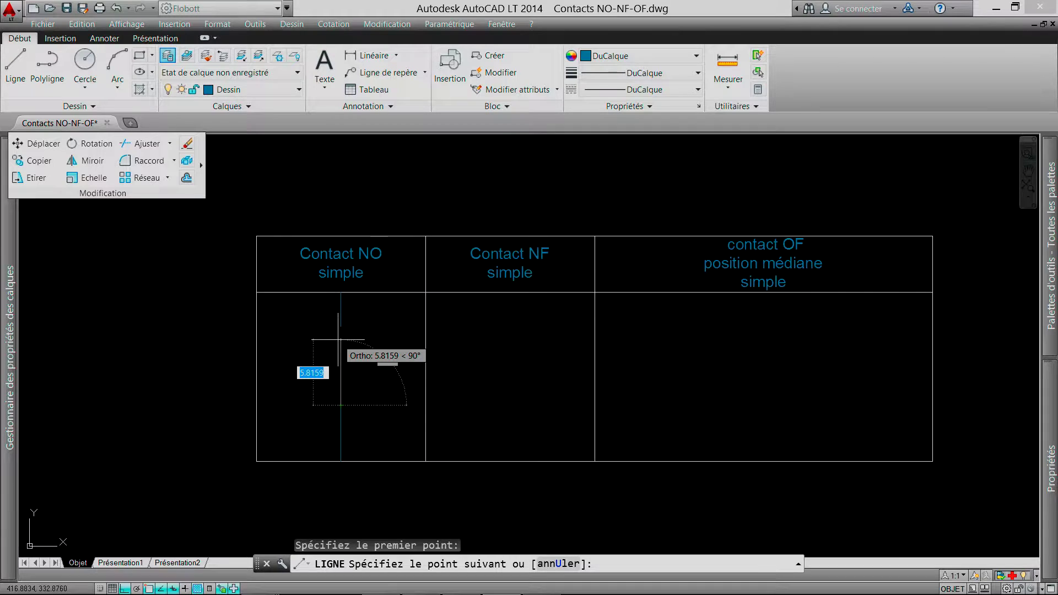
pyautogui.press('F8')
pyautogui.press('Tab')
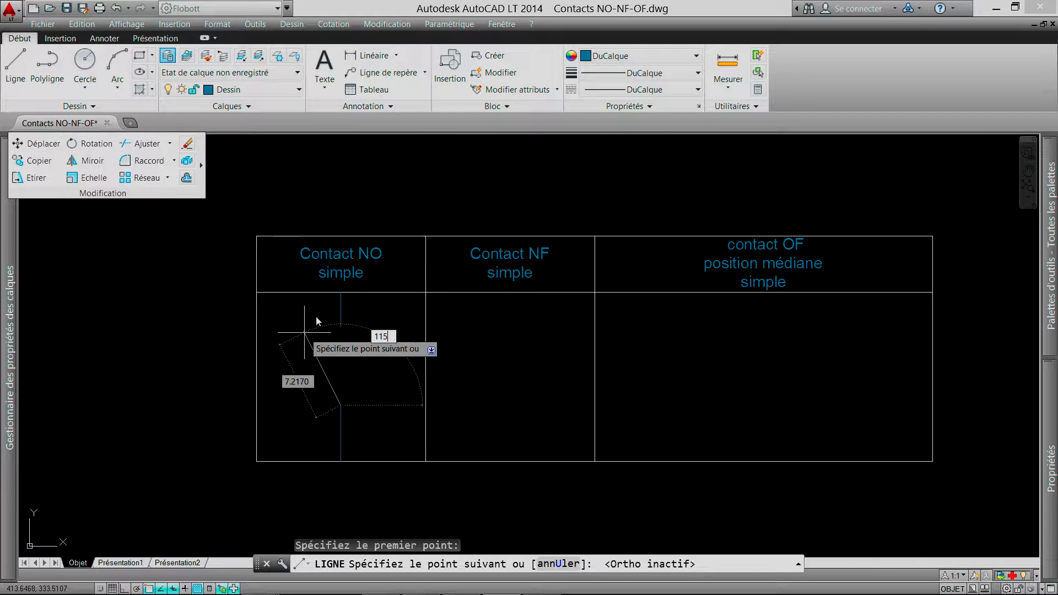
pyautogui.press('Tab')
pyautogui.press('Return')
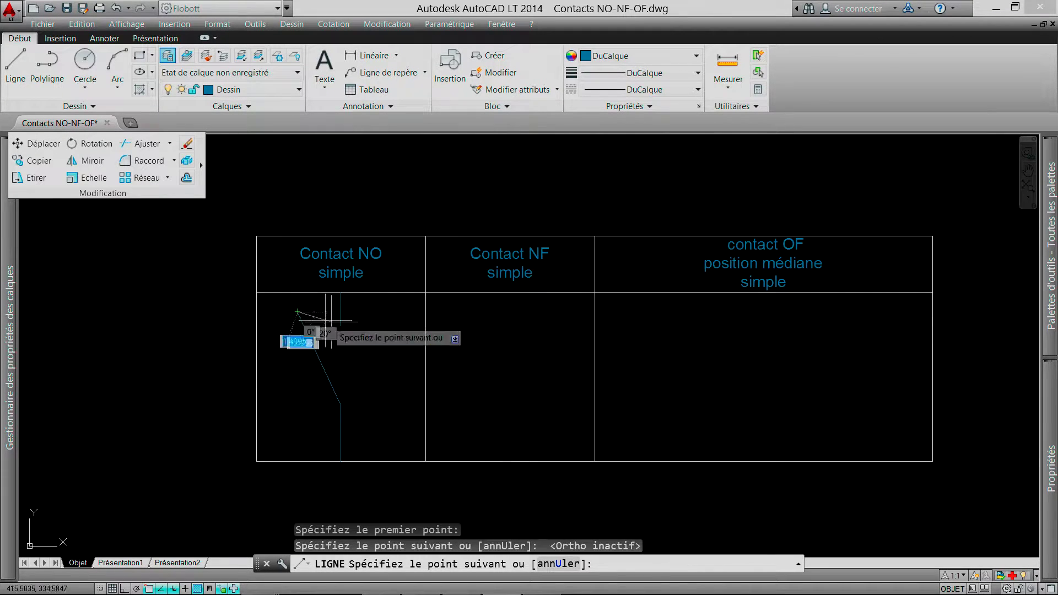
pyautogui.press('Escape')
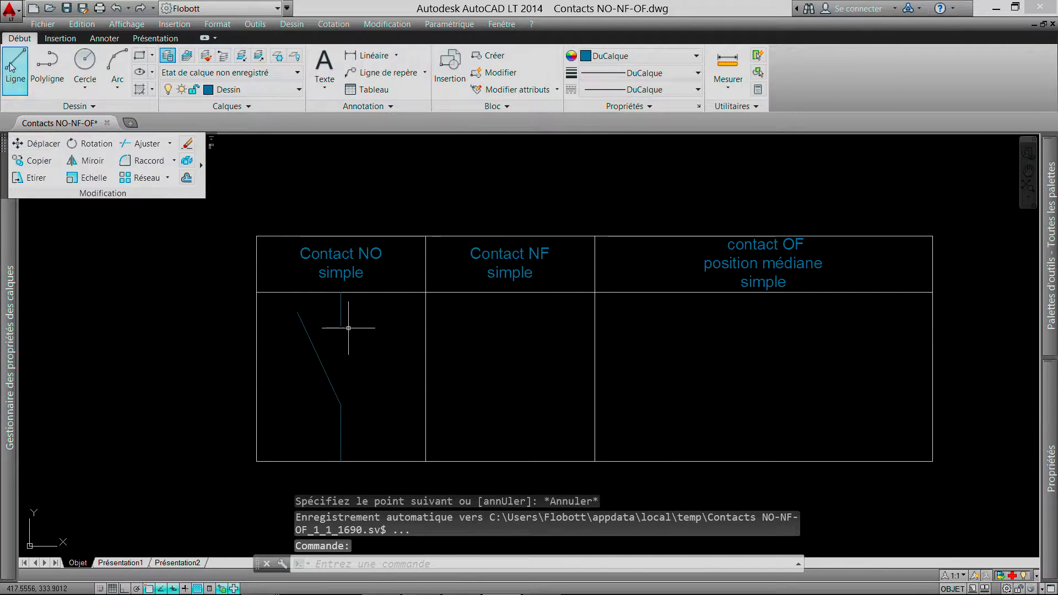
# Draw a horizontal construction line leftward from the lower end of the NO contact's upper segment, crossing the oblique line
pyautogui.click(11, 67)
pyautogui.click(288, 326)
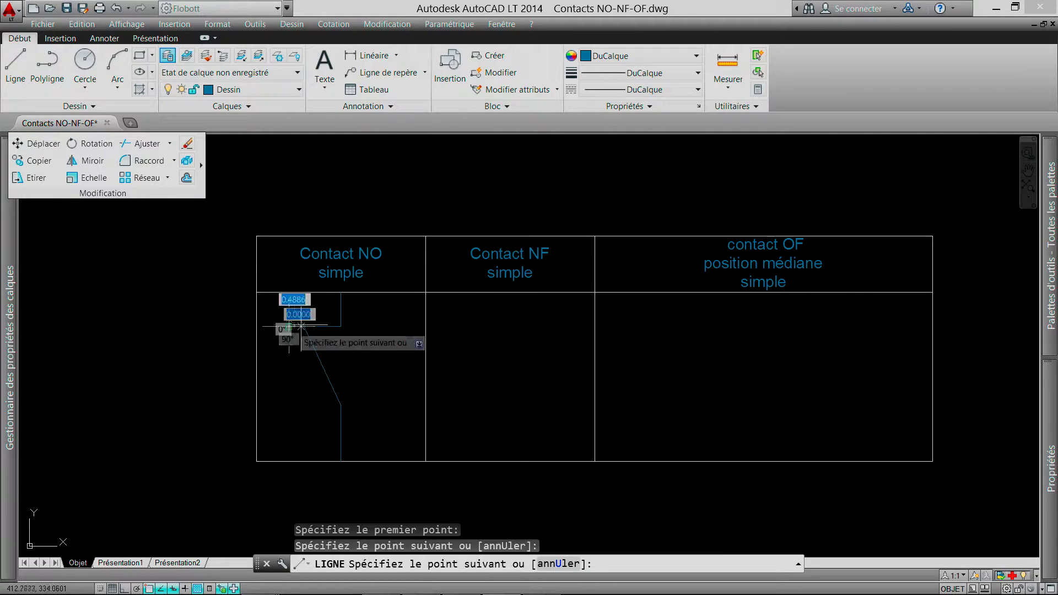
pyautogui.press('Escape')
# Trim the oblique line's upper end at the horizontal construction line, and erase that construction line
pyautogui.click(324, 329)
pyautogui.click(321, 323)
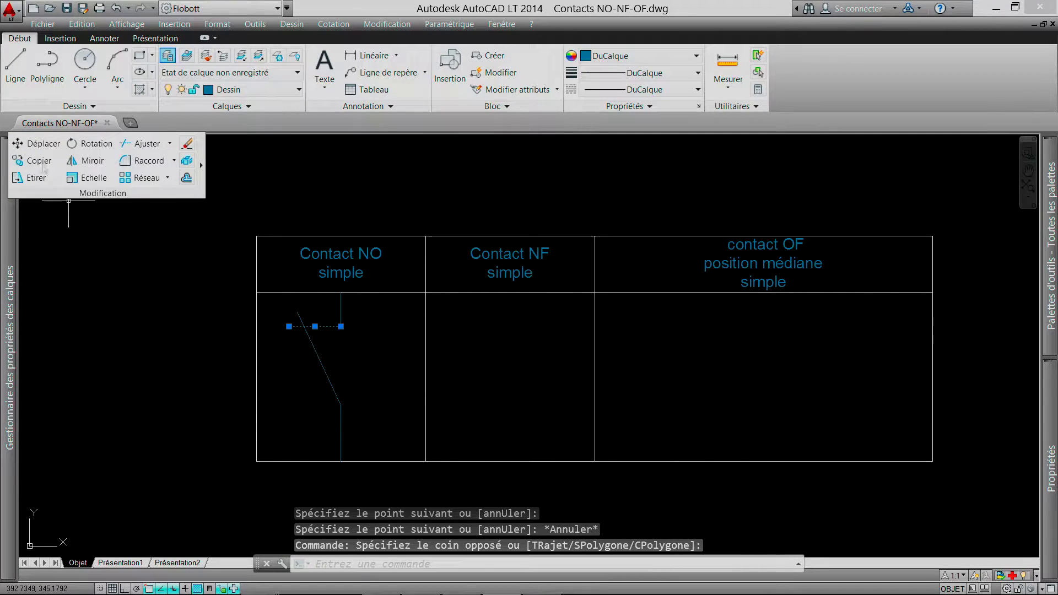
pyautogui.click(140, 144)
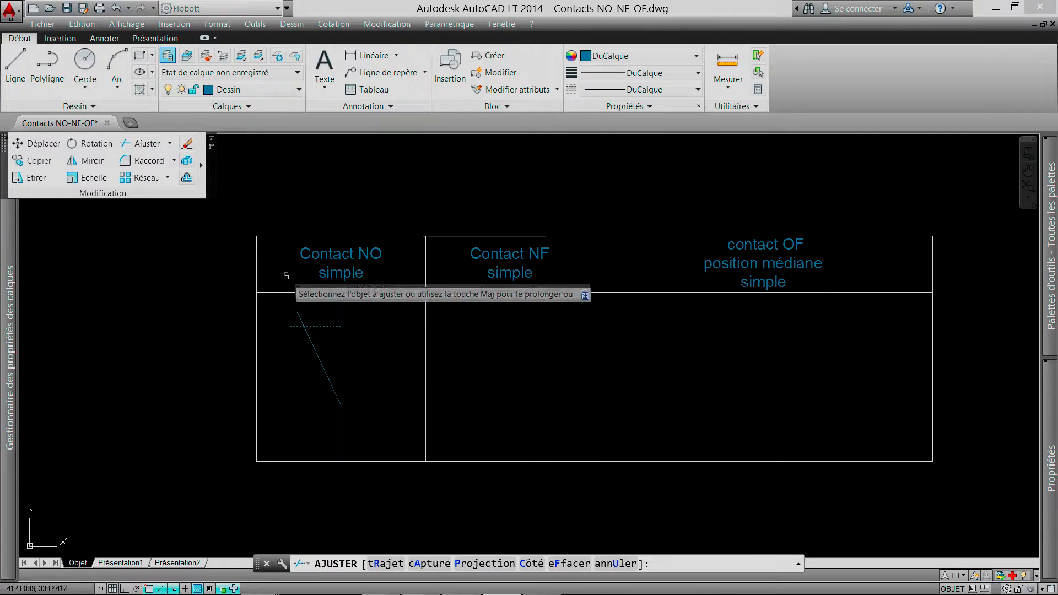
pyautogui.click(300, 317)
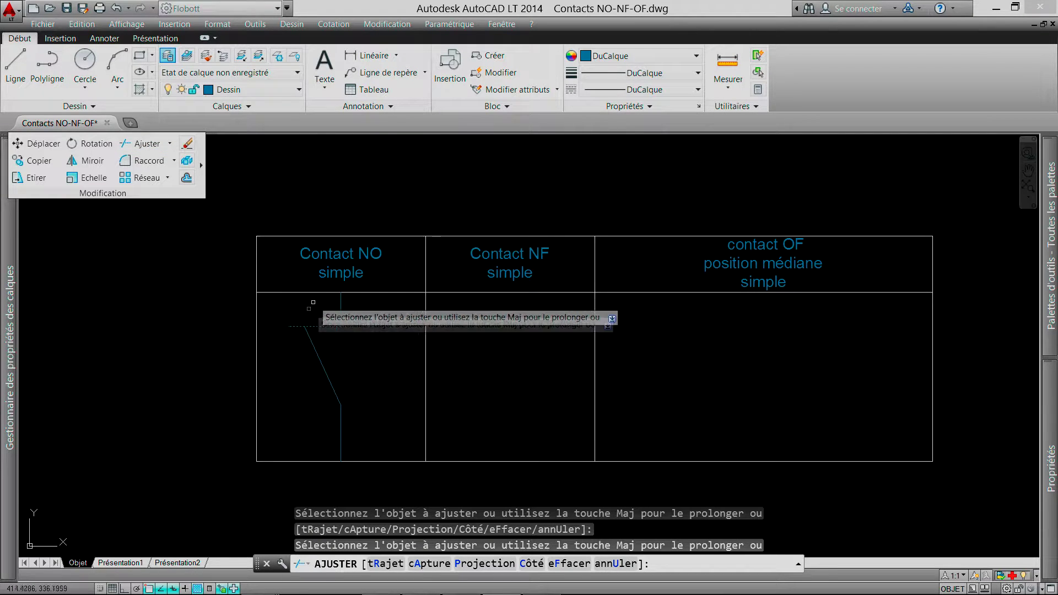
pyautogui.press('Escape')
pyautogui.click(328, 335)
pyautogui.click(327, 311)
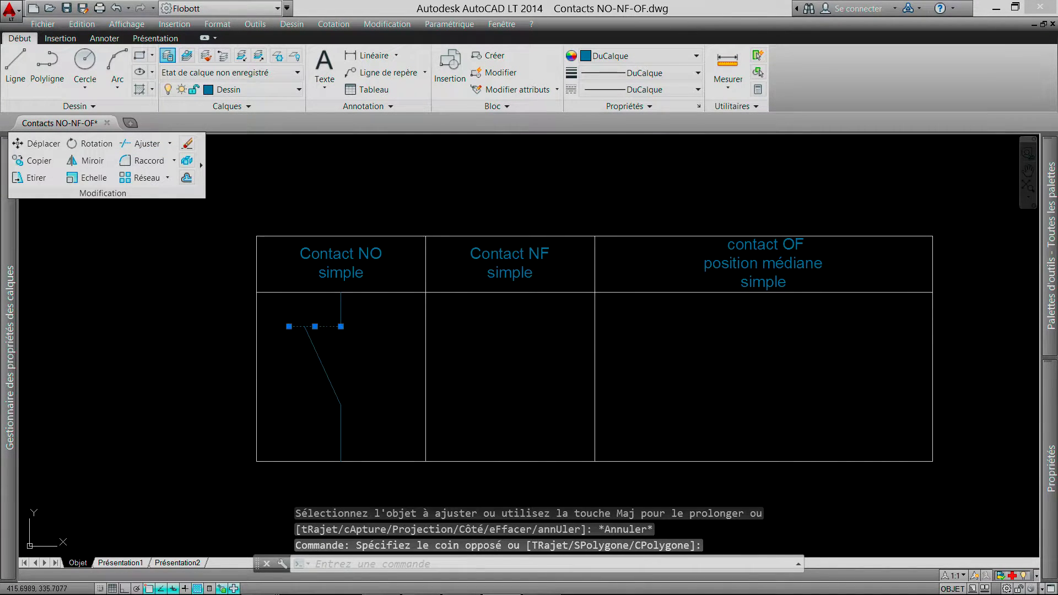
pyautogui.press('Delete')
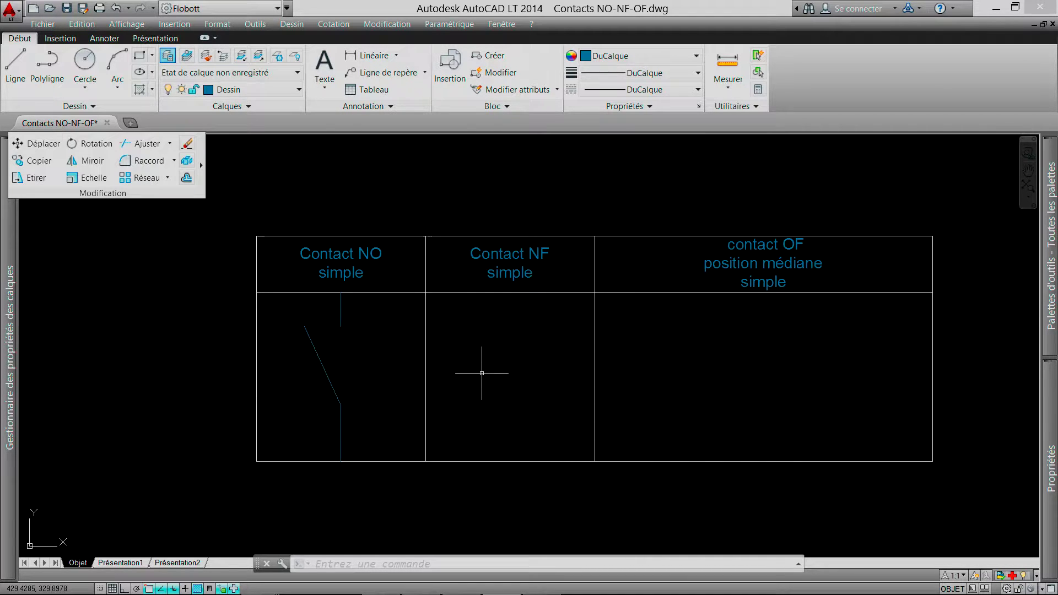
# Copy the whole NO contact symbol from its lower end to the bottom-edge midpoint of the Contact NF cell
pyautogui.click(359, 460)
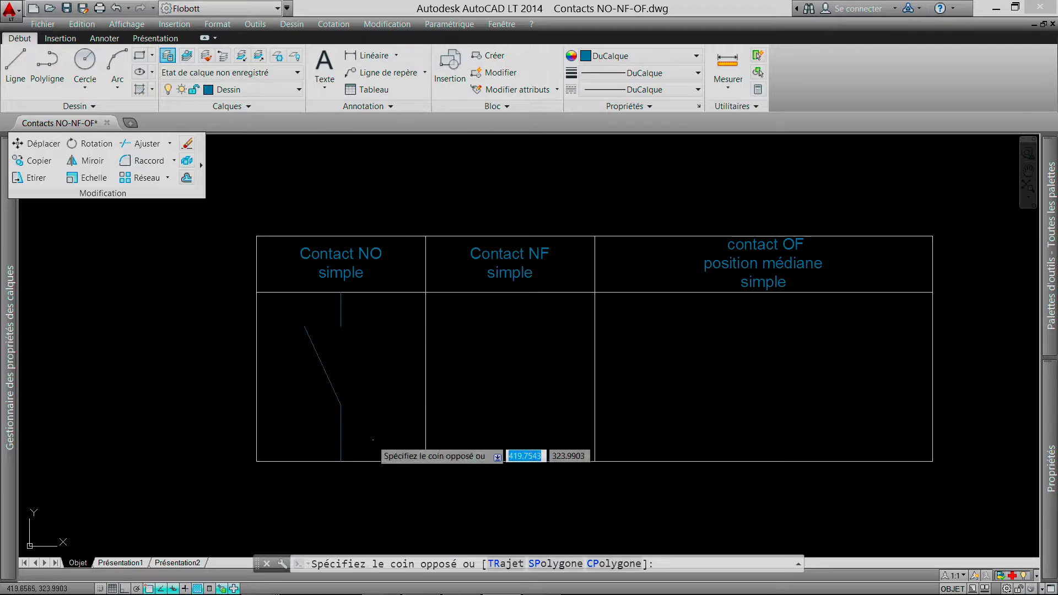
pyautogui.click(298, 302)
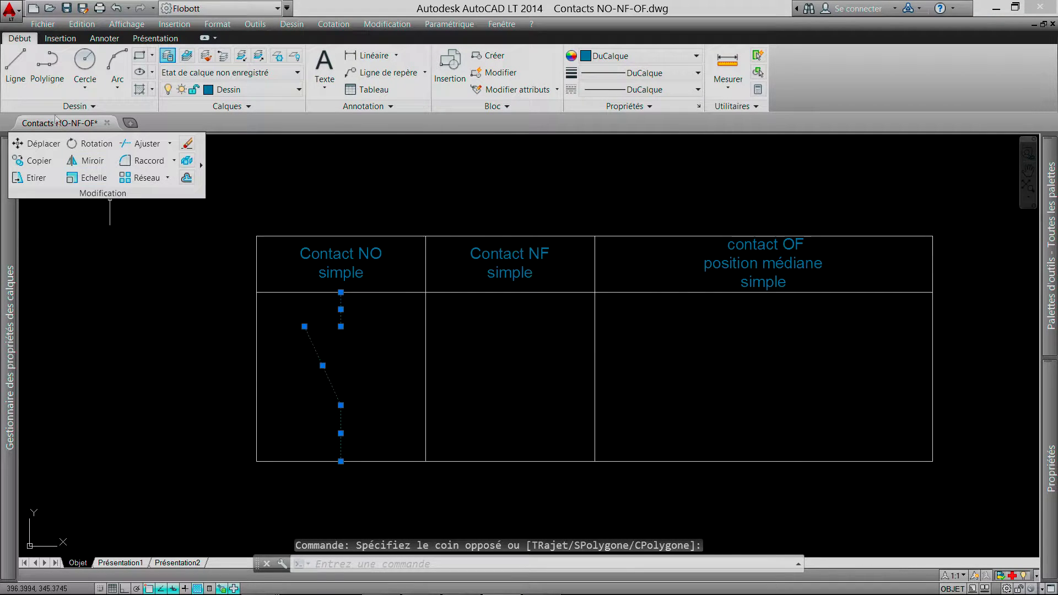
pyautogui.click(39, 160)
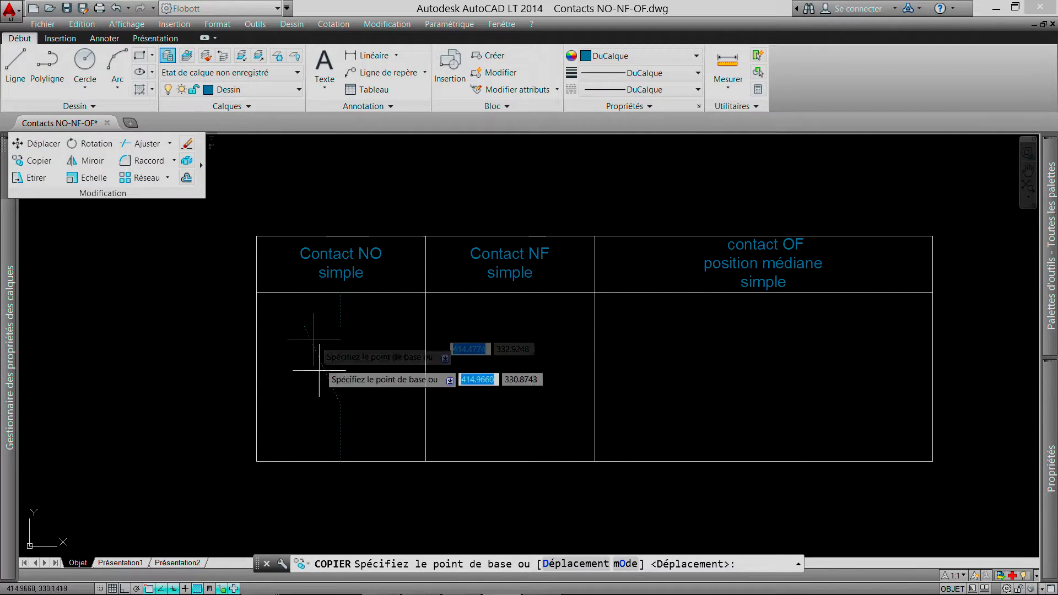
pyautogui.click(341, 456)
pyautogui.click(509, 462)
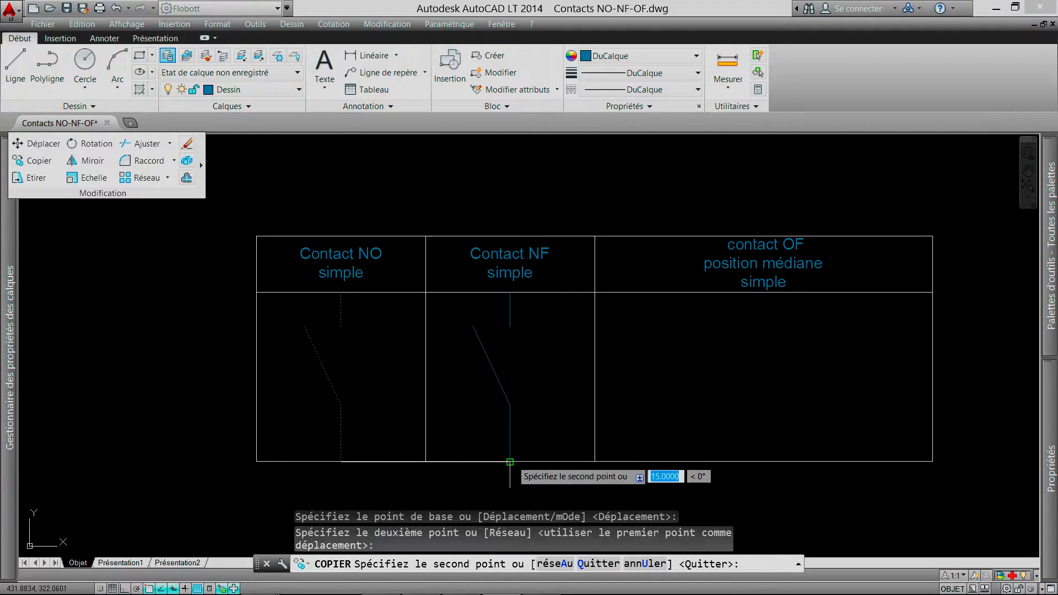
pyautogui.press('Escape')
# Mirror the copied oblique line in the NF cell about the contact's vertical axis, erasing the source line
pyautogui.click(509, 367)
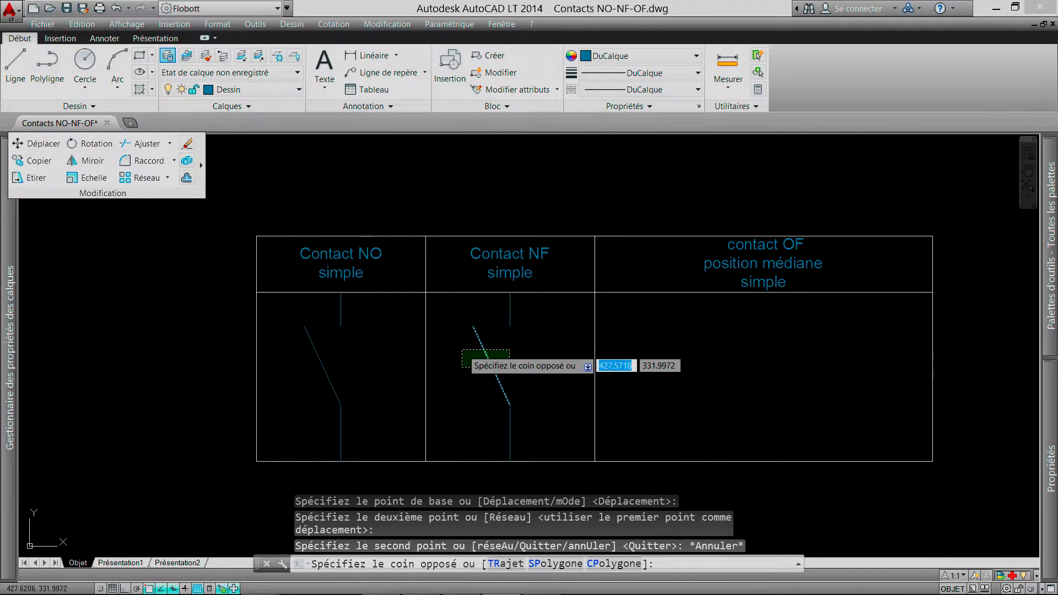
pyautogui.click(463, 349)
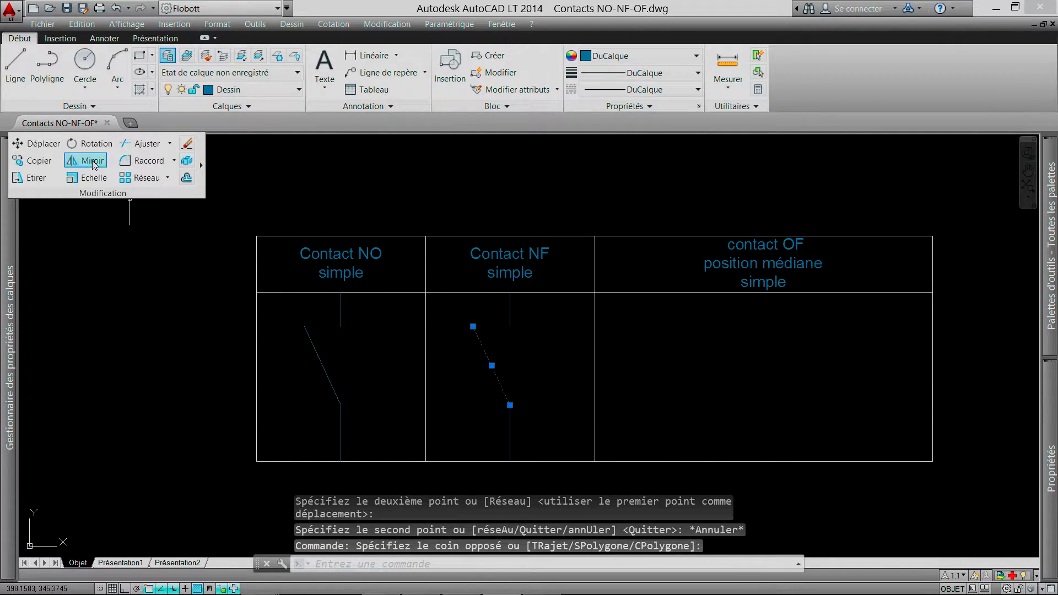
pyautogui.click(86, 160)
pyautogui.click(510, 405)
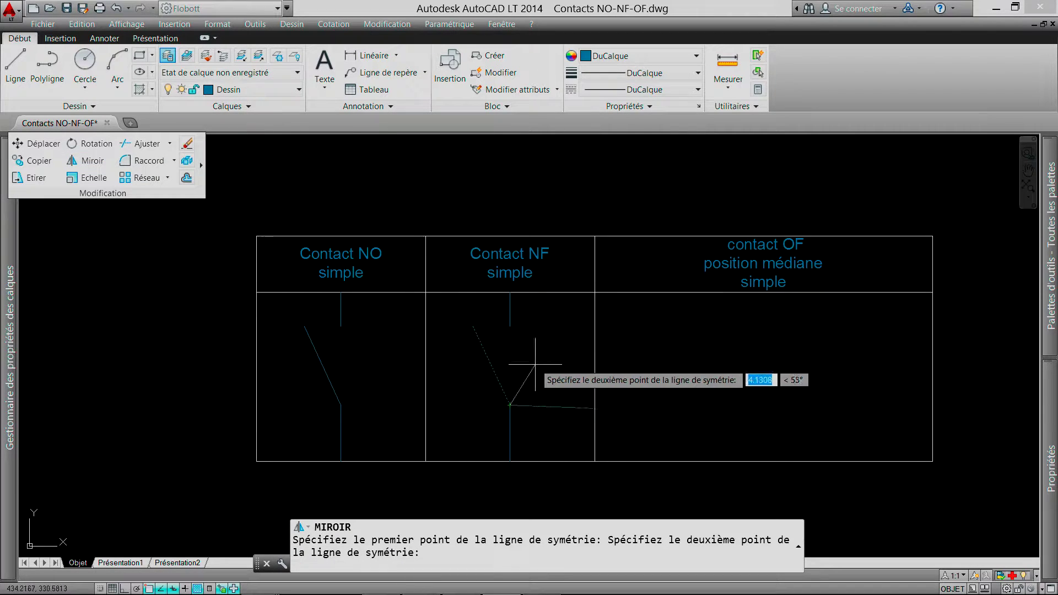
pyautogui.click(513, 357)
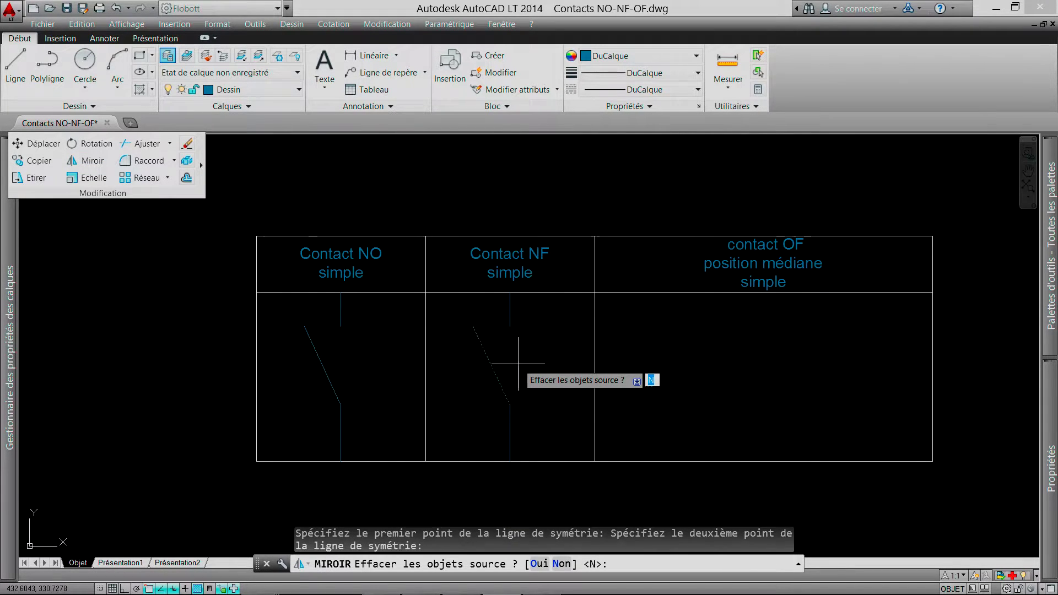
pyautogui.press('Return')
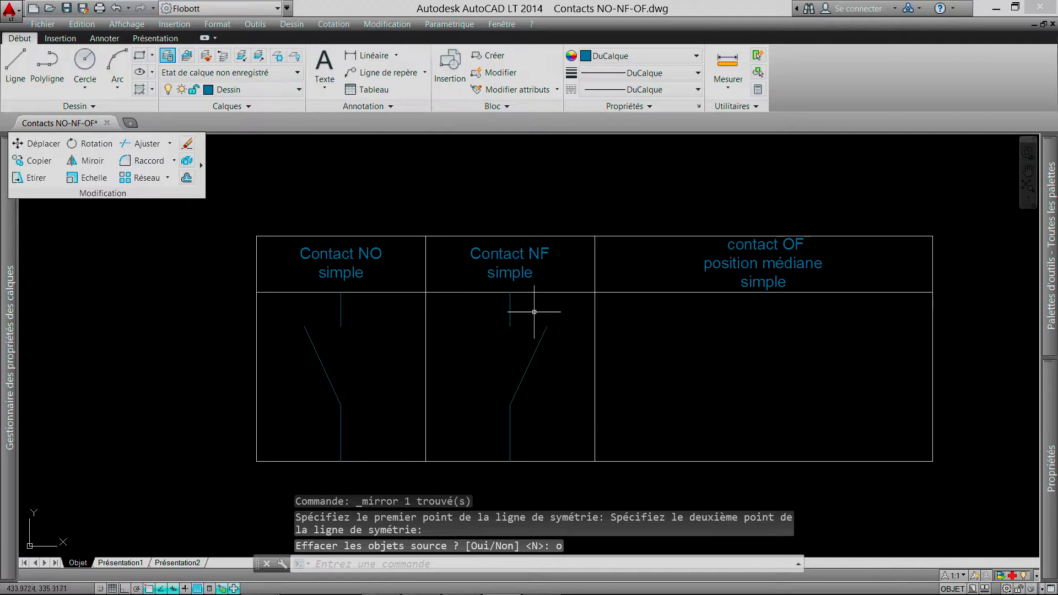
# Draw a horizontal line from the lower end of the NF contact's upper segment to the oblique line's tip
pyautogui.click(15, 64)
pyautogui.click(509, 326)
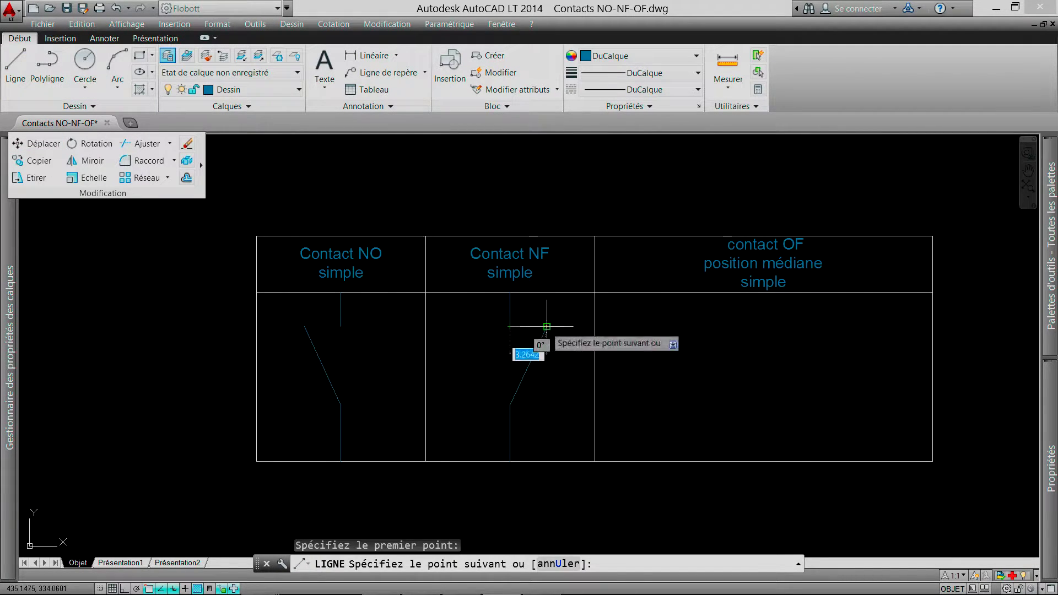
pyautogui.press('Escape')
# Lengthen the NF contact's oblique line by 1 along its own direction, beyond the horizontal line
pyautogui.click(545, 352)
pyautogui.click(528, 357)
pyautogui.click(547, 326)
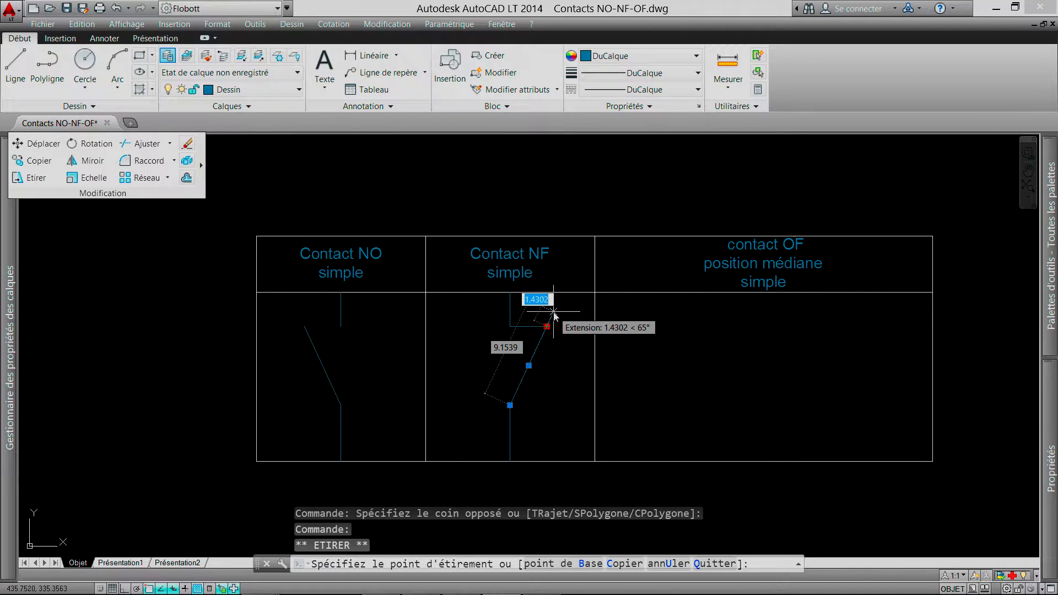
pyautogui.write('1')
pyautogui.press('Return')
pyautogui.press('Escape')
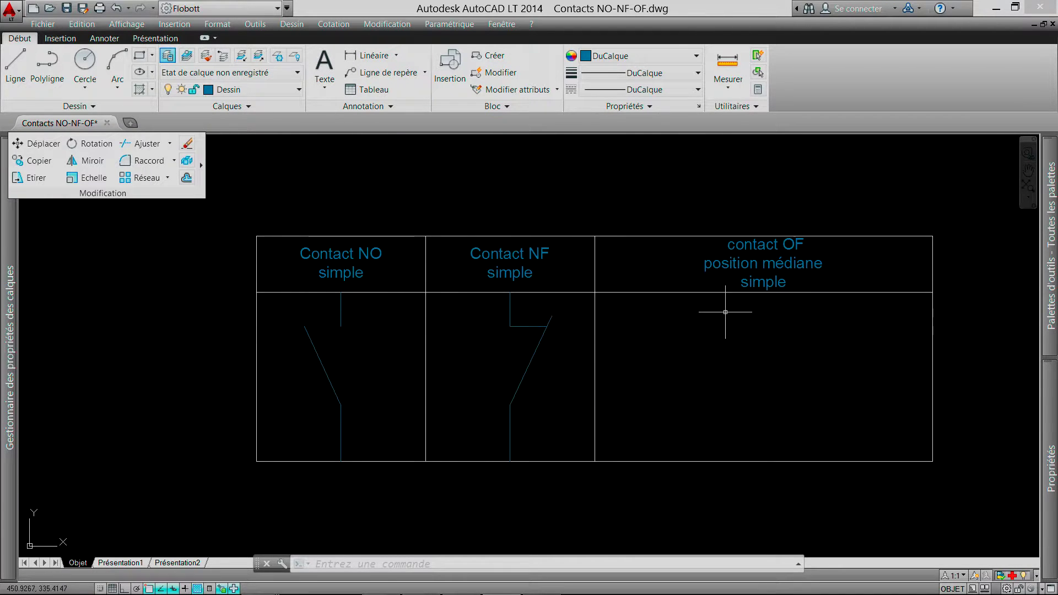
pyautogui.click(371, 428)
pyautogui.click(291, 321)
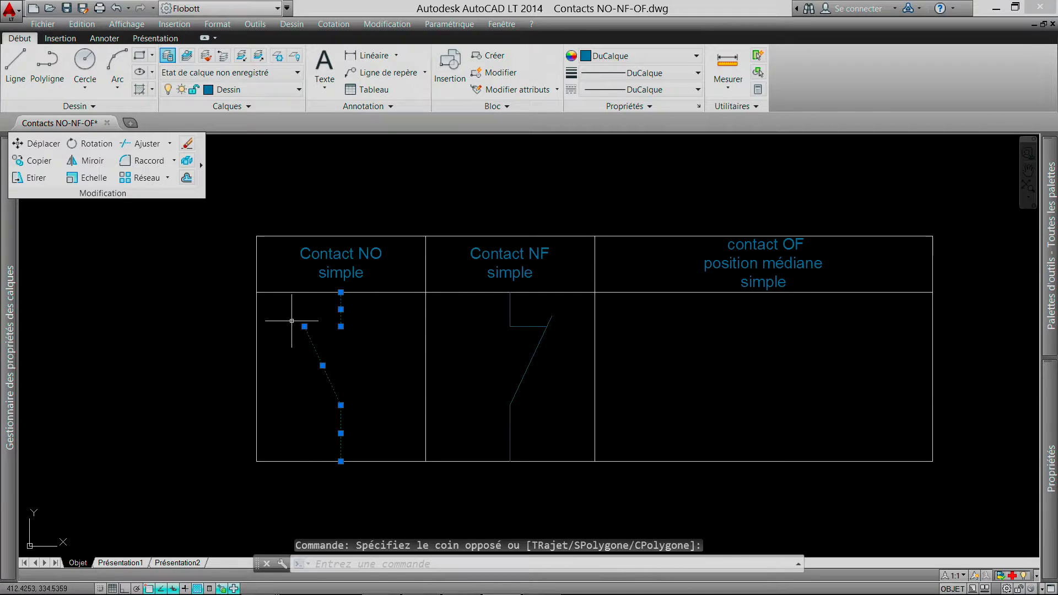
pyautogui.click(372, 411)
pyautogui.press('Escape')
pyautogui.press('Escape')
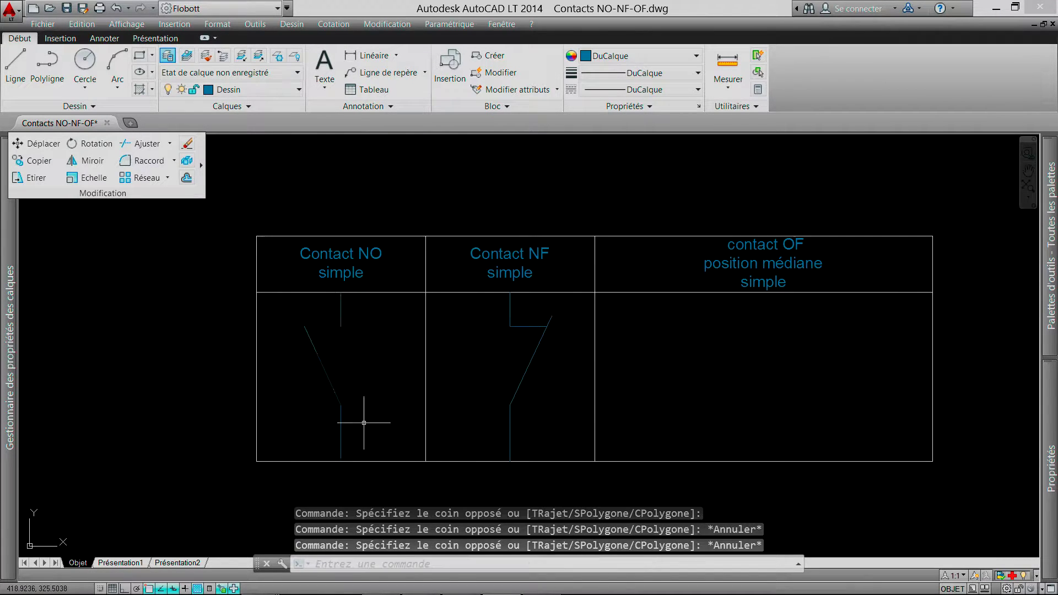
# Copy the NO contact's oblique line and lower segment from their lower end to the bottom-edge midpoint of the contact OF cell
pyautogui.click(364, 422)
pyautogui.click(298, 381)
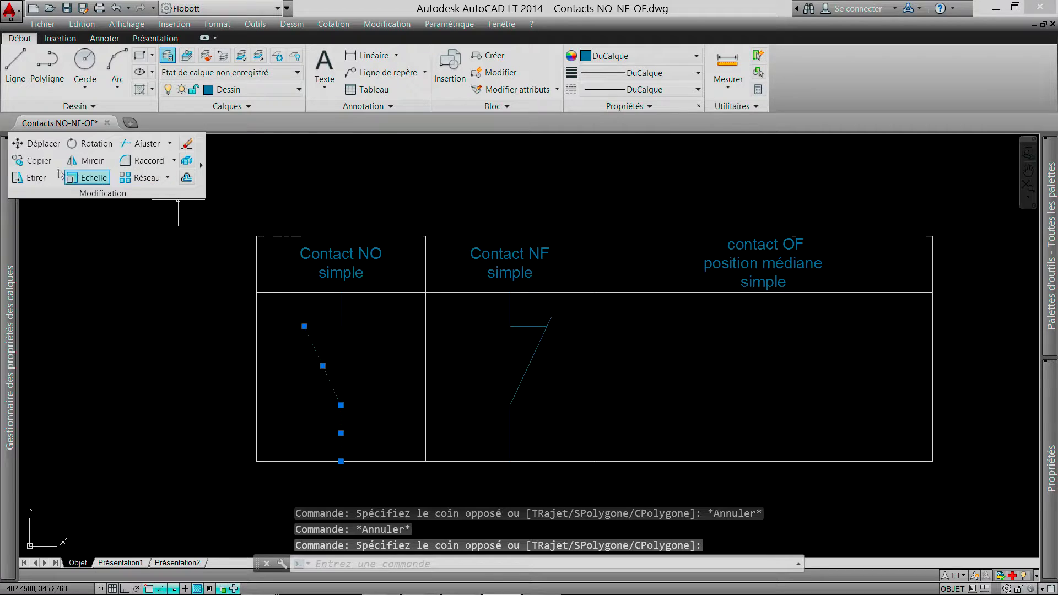
pyautogui.click(39, 161)
pyautogui.click(341, 461)
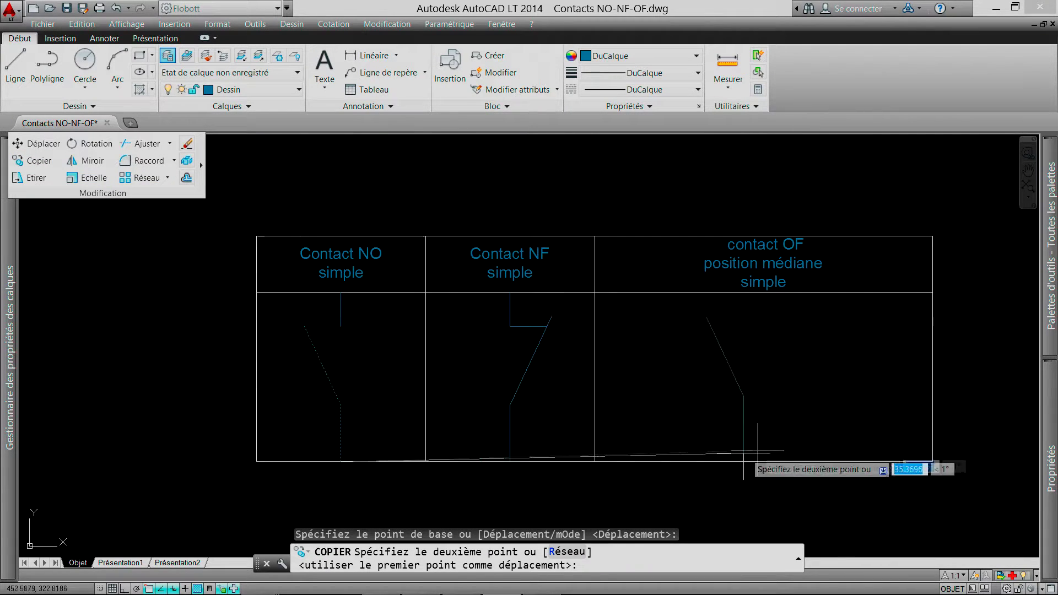
pyautogui.click(763, 461)
pyautogui.press('Escape')
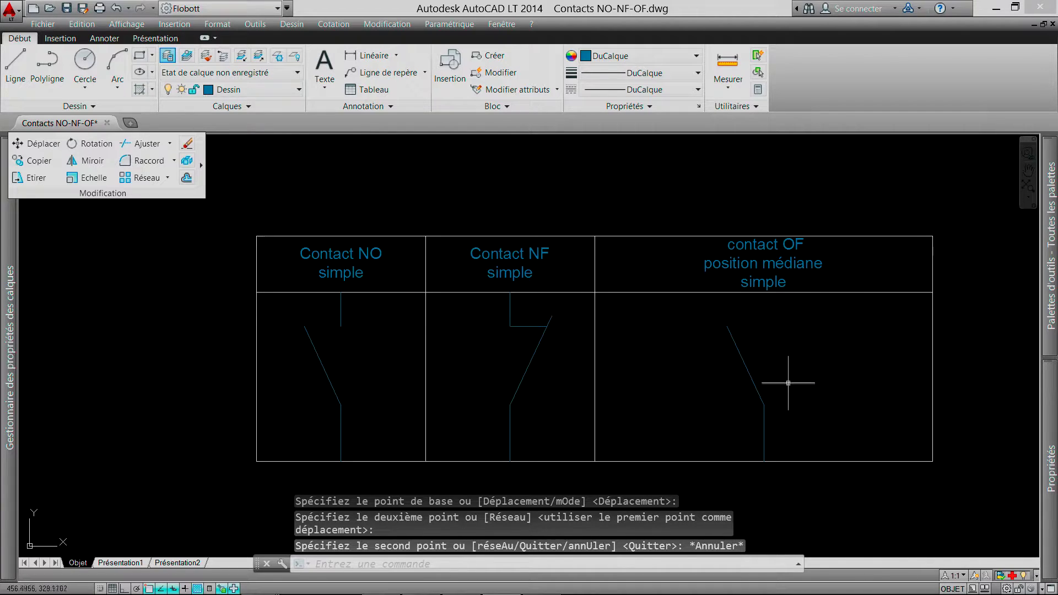
# Copy the NF contact's upper segment and horizontal line 17.5 horizontally, onto the top edge of the OF drawing cell
pyautogui.click(520, 333)
pyautogui.click(499, 307)
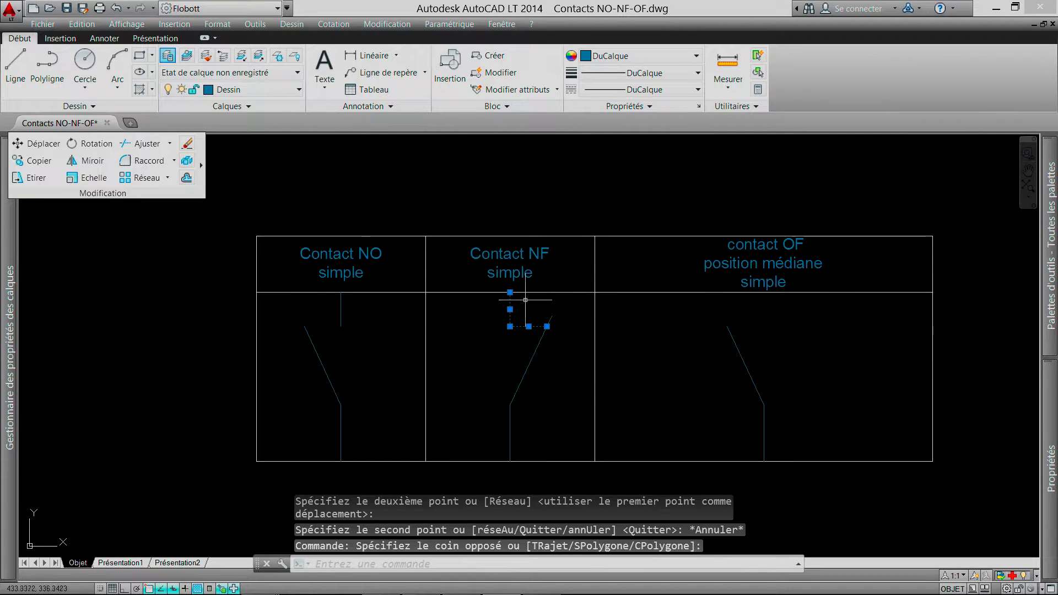
pyautogui.click(36, 160)
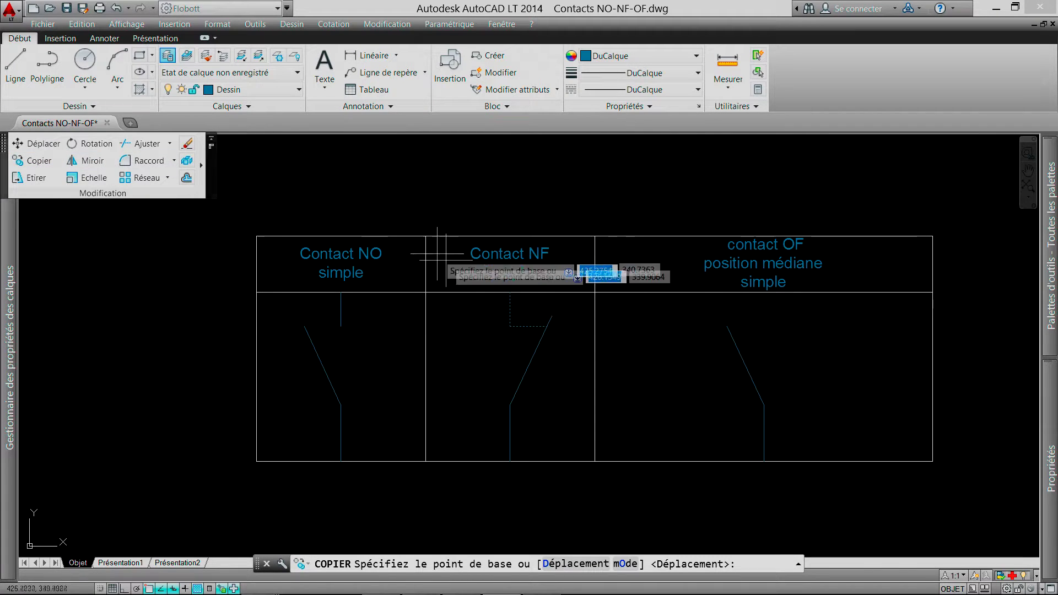
pyautogui.click(518, 294)
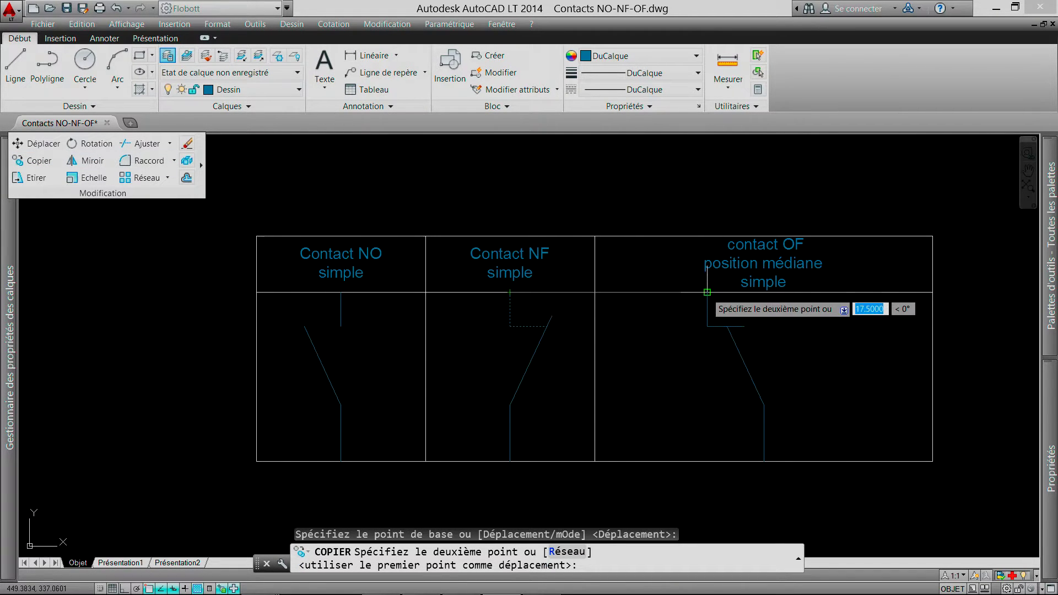
pyautogui.click(706, 292)
pyautogui.press('Escape')
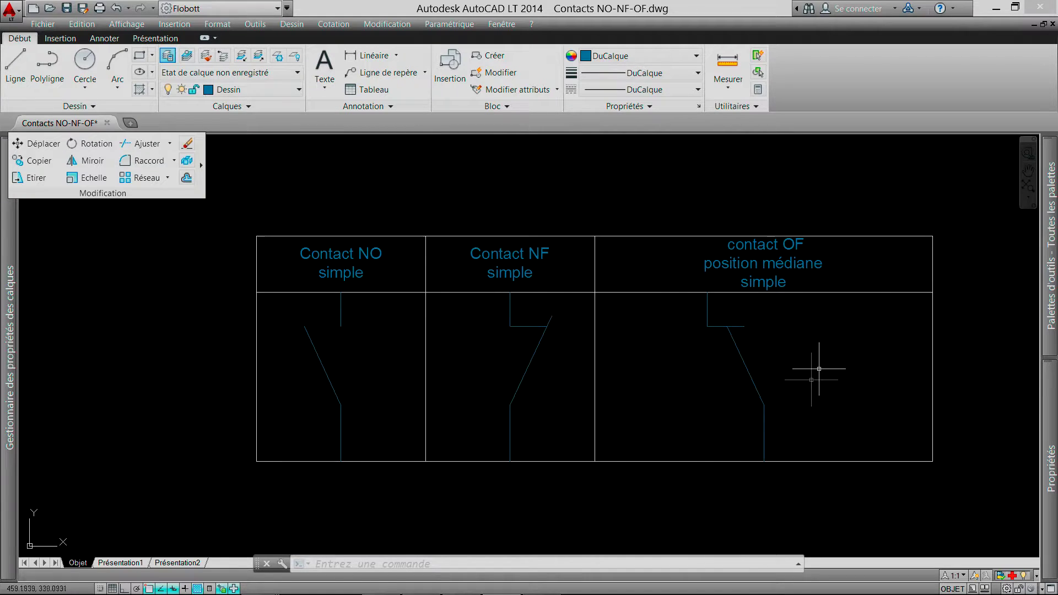
# Shorten the copied horizontal line in the OF cell so it ends at the oblique line's upper tip
pyautogui.click(746, 334)
pyautogui.click(738, 316)
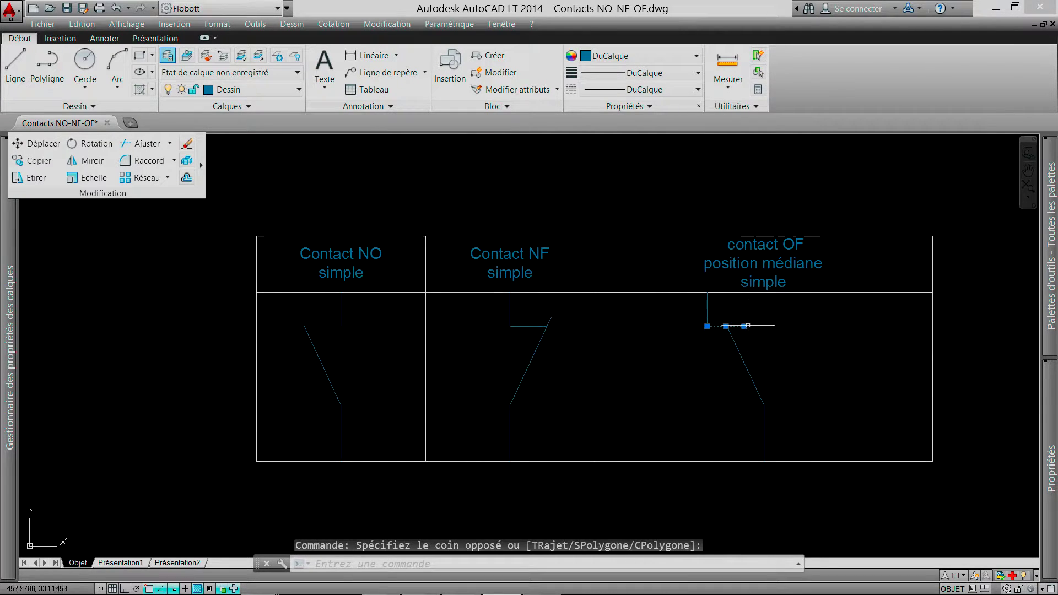
pyautogui.click(745, 327)
pyautogui.scroll(4, 733, 325)
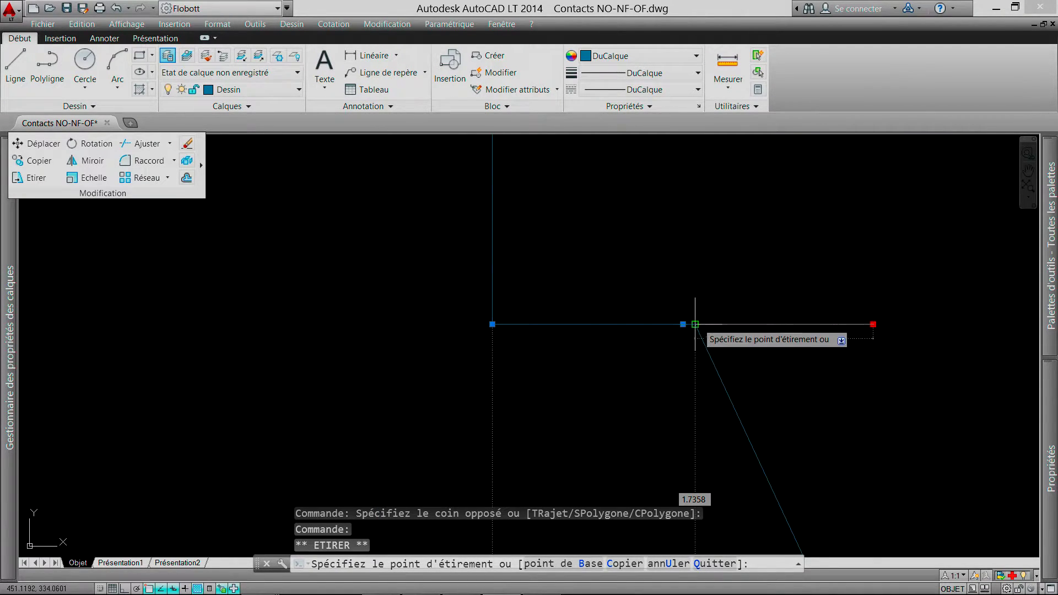
pyautogui.scroll(-5, 695, 324)
pyautogui.press('Escape')
# Lengthen the OF contact's oblique line by 1 along its own direction, beyond the horizontal line
pyautogui.click(740, 332)
pyautogui.click(696, 344)
pyautogui.click(706, 323)
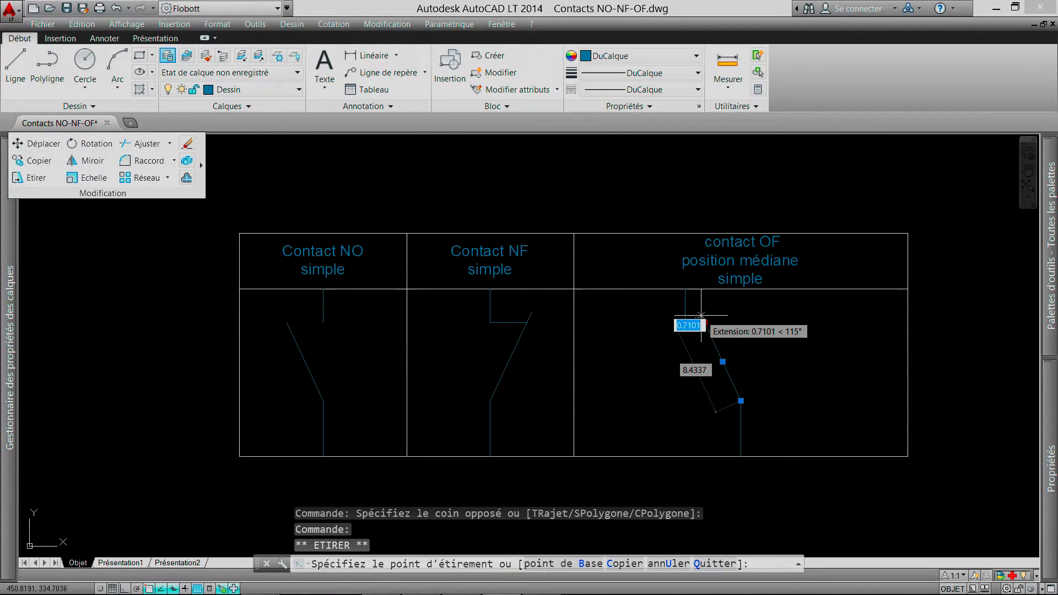
pyautogui.write('1')
pyautogui.press('Return')
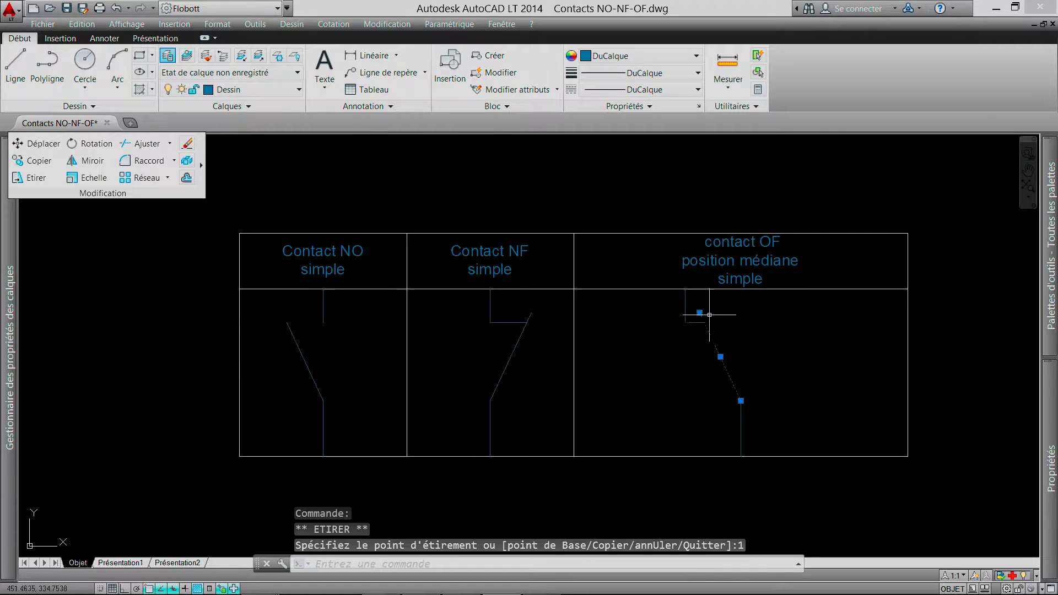
pyautogui.press('Escape')
# Mirror the OF contact's upper segment and short horizontal line about the contact's vertical axis, keeping the source lines
pyautogui.click(698, 330)
pyautogui.click(675, 316)
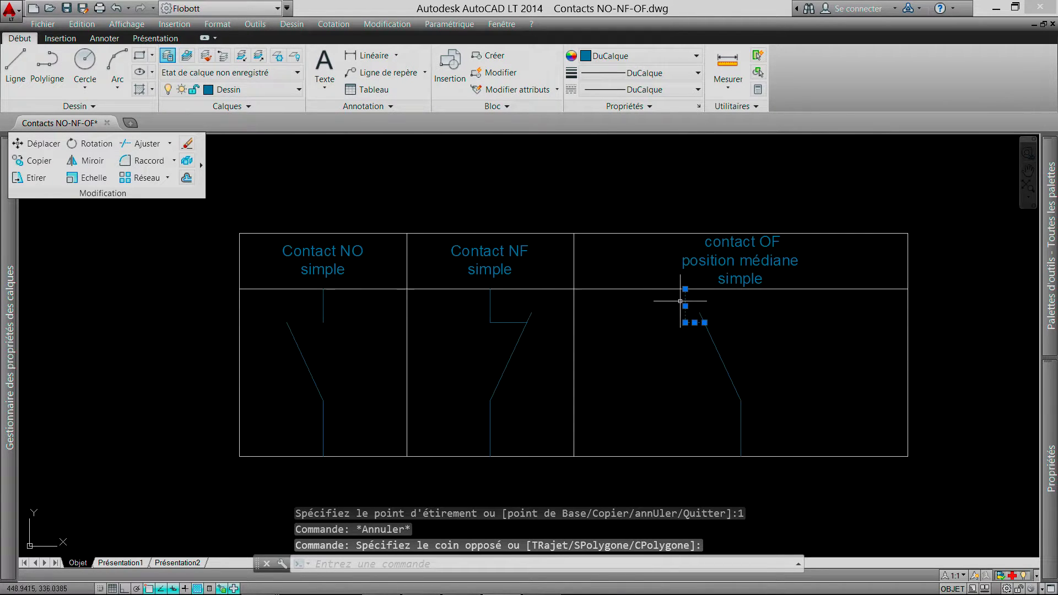
pyautogui.click(92, 166)
pyautogui.click(741, 400)
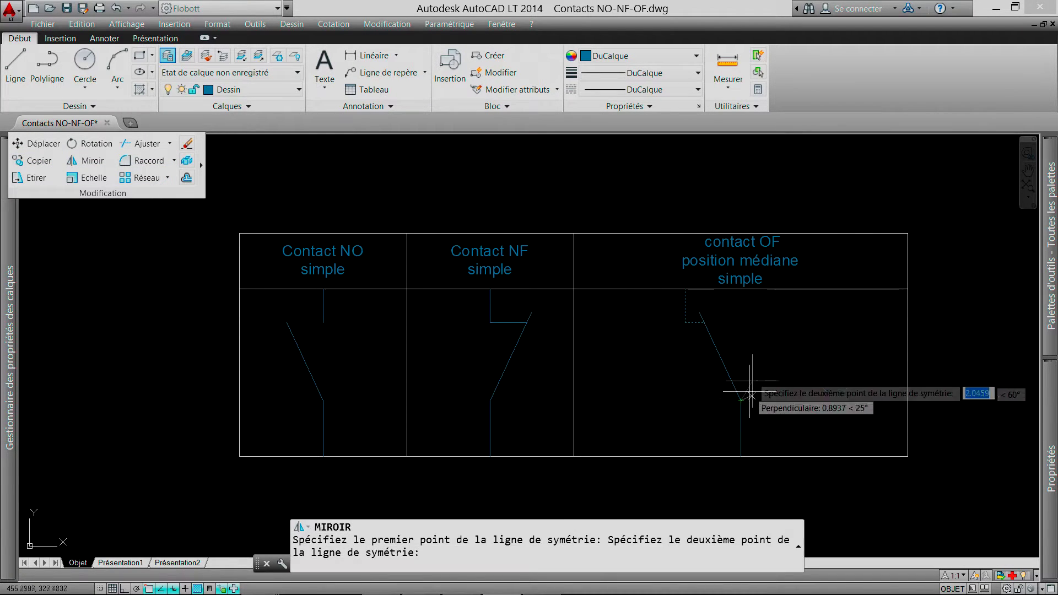
pyautogui.click(741, 327)
pyautogui.press('Return')
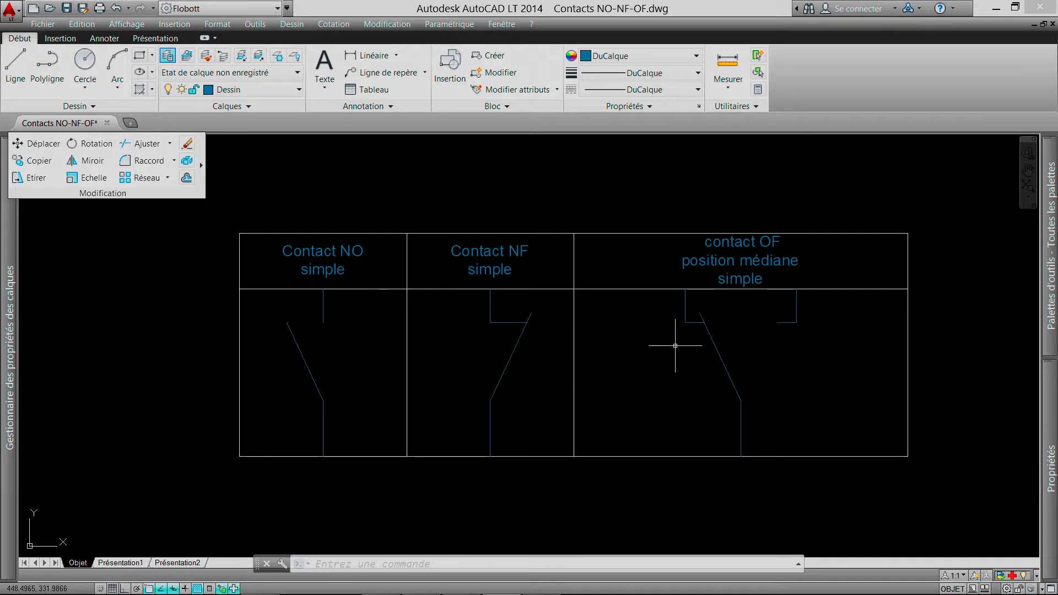
# Add a linear dimension between the upper ends of the two contacts in the 2 contact NO cell
pyautogui.scroll(-2, 675, 345)
pyautogui.moveTo(717, 350); pyautogui.dragTo(404, 314, button='middle')
pyautogui.scroll(-2, 563, 329)
pyautogui.moveTo(525, 326)
pyautogui.mouseDown(button='middle')
pyautogui.moveTo(462, 322)
pyautogui.moveTo(339, 227)
pyautogui.moveTo(338, 235)
pyautogui.mouseUp(button='middle')
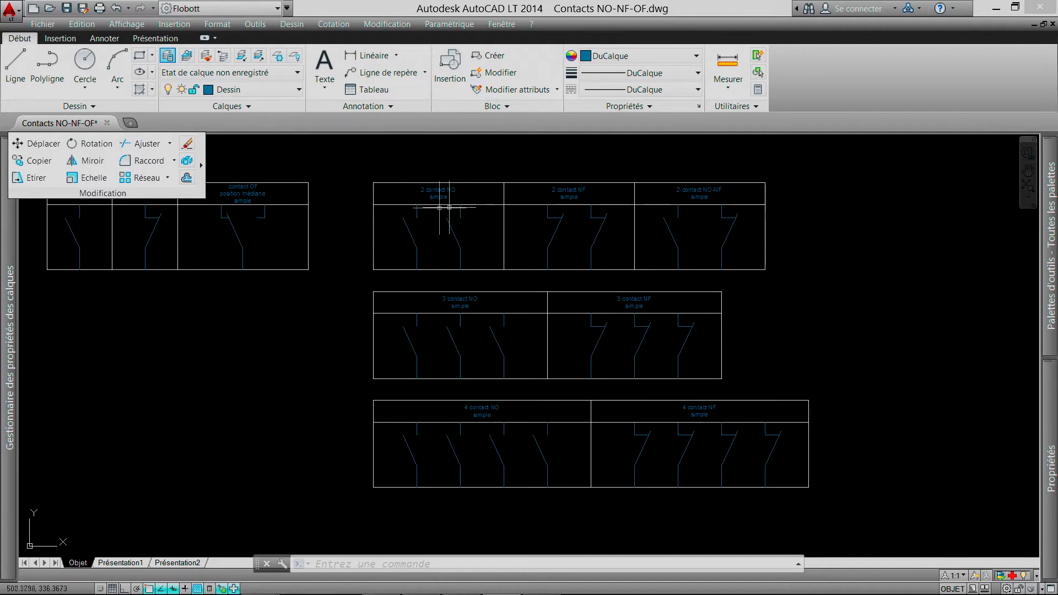
pyautogui.click(369, 55)
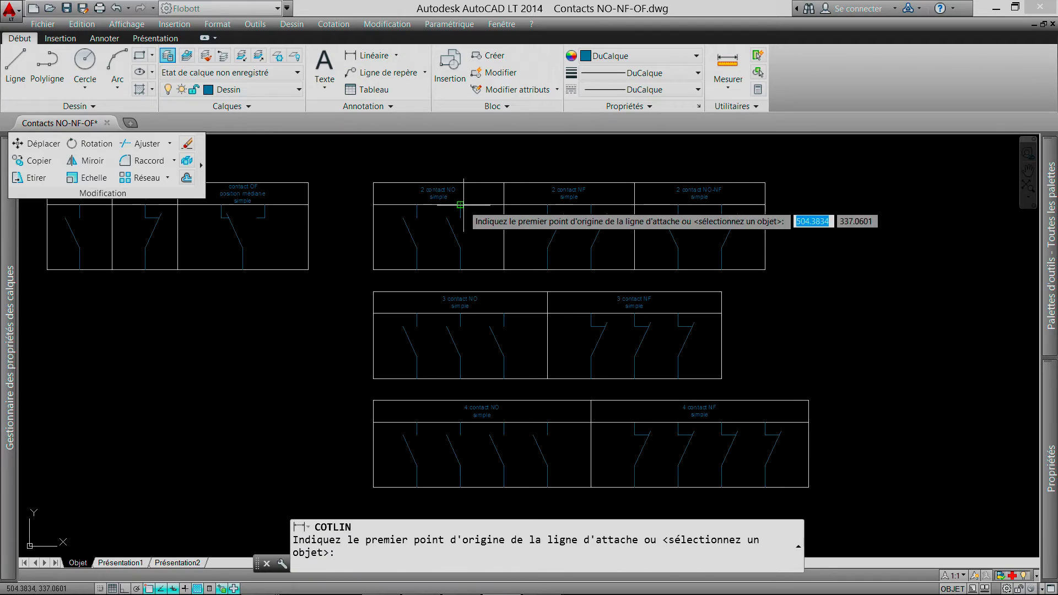
pyautogui.click(425, 203)
pyautogui.click(424, 203)
pyautogui.scroll(5, 424, 207)
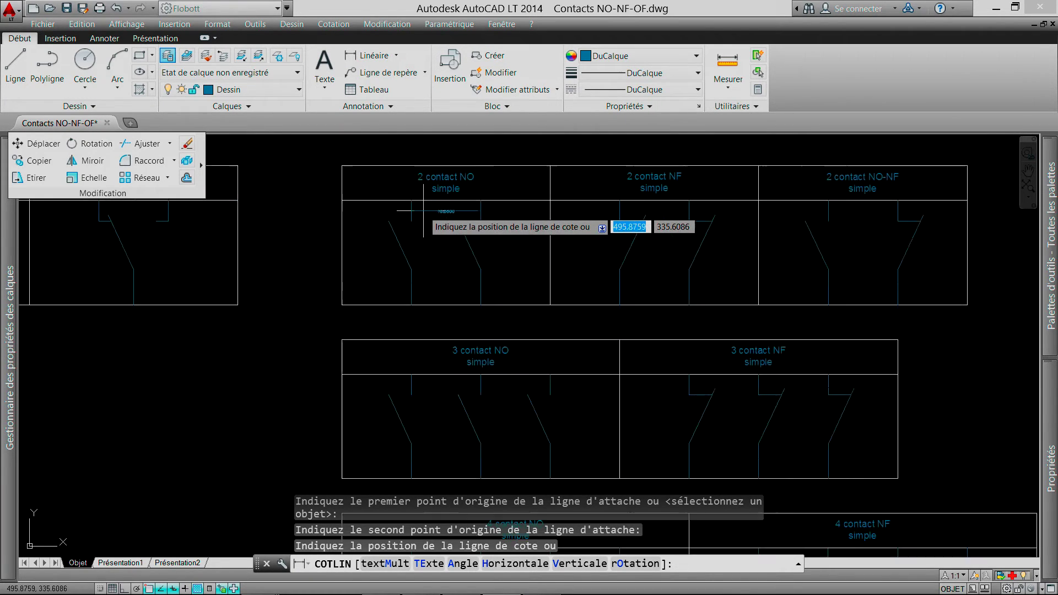
pyautogui.click(424, 210)
pyautogui.scroll(-2, 497, 219)
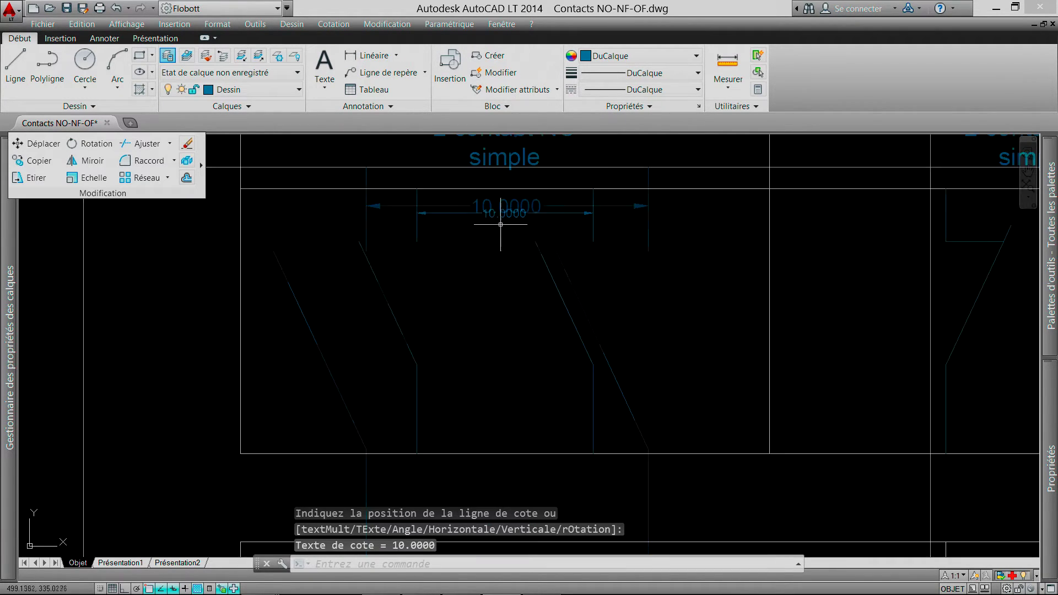
# Add a linear dimension between the upper ends of the OF contact's two fixed terminals, just below the cell's top edge
pyautogui.scroll(-3, 498, 231)
pyautogui.moveTo(343, 229); pyautogui.dragTo(553, 243, button='middle')
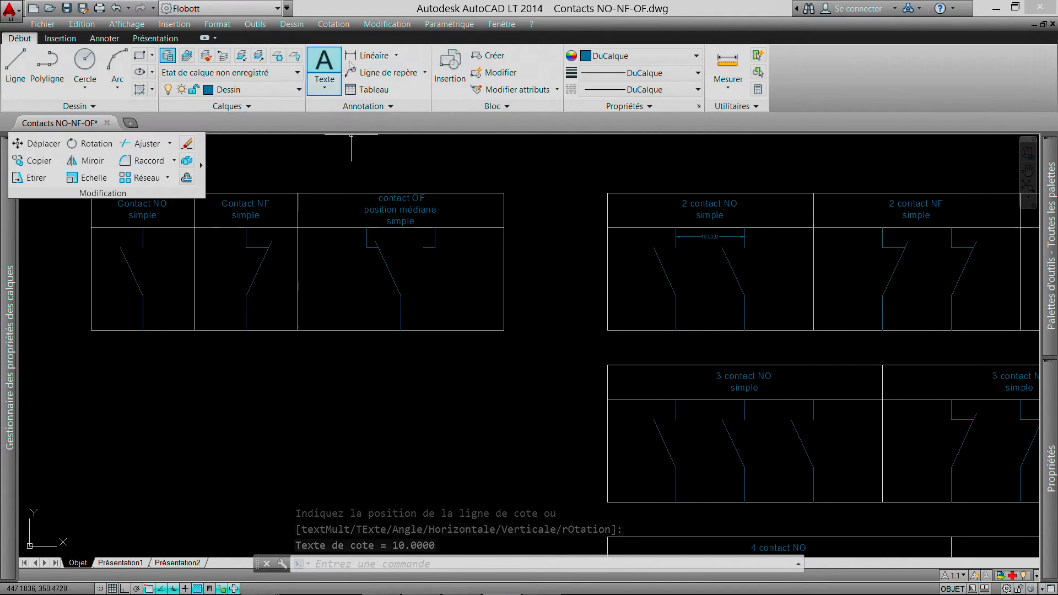
pyautogui.click(368, 55)
pyautogui.click(367, 228)
pyautogui.click(434, 228)
pyautogui.click(423, 237)
pyautogui.moveTo(352, 226); pyautogui.dragTo(419, 227, button='middle')
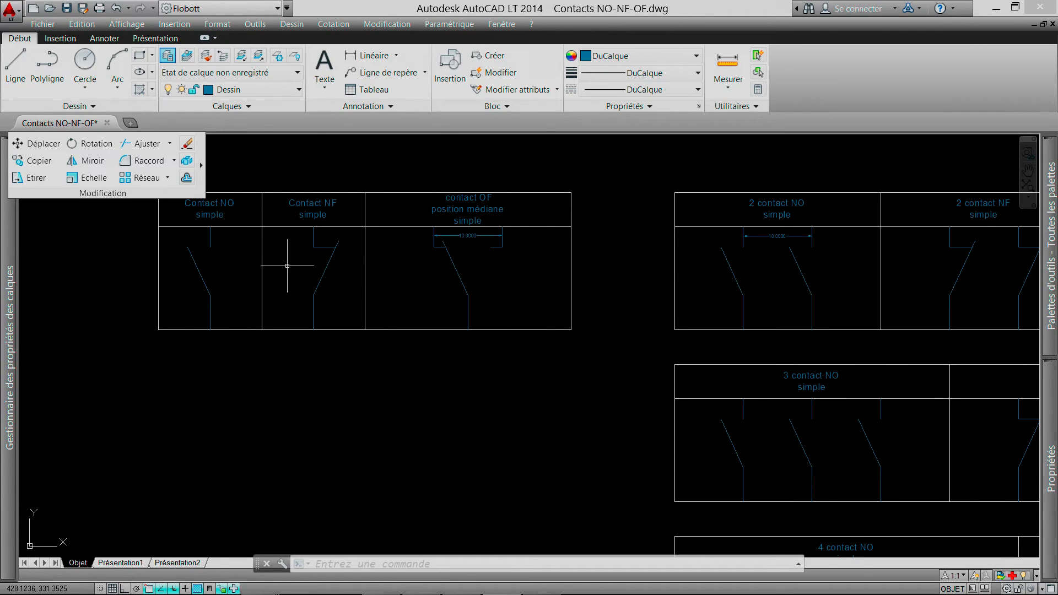
pyautogui.moveTo(321, 260); pyautogui.dragTo(132, 241, button='middle')
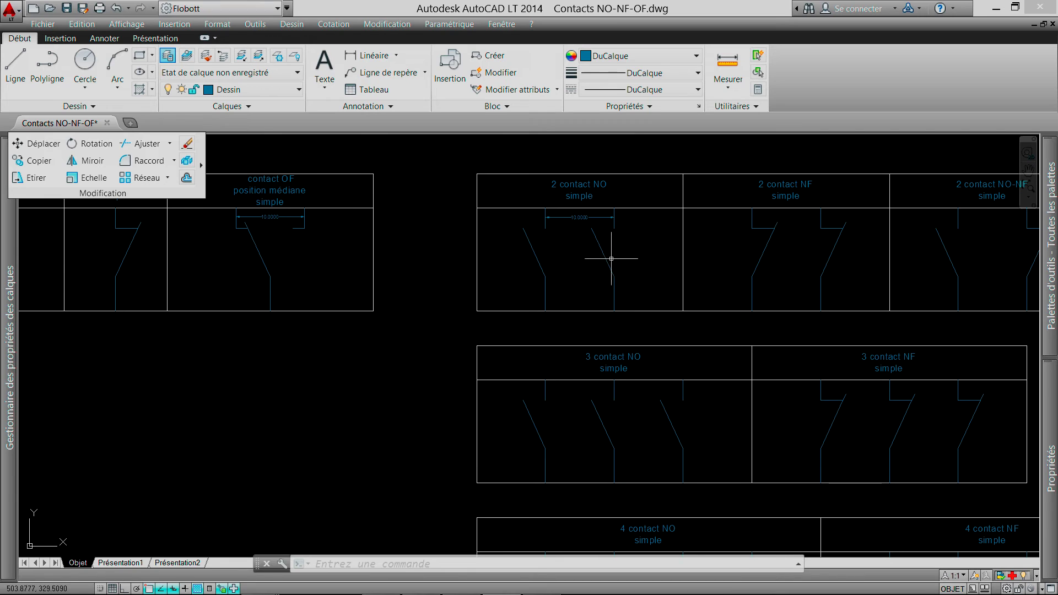
pyautogui.moveTo(649, 239); pyautogui.dragTo(527, 199, button='middle')
pyautogui.scroll(-1, 528, 201)
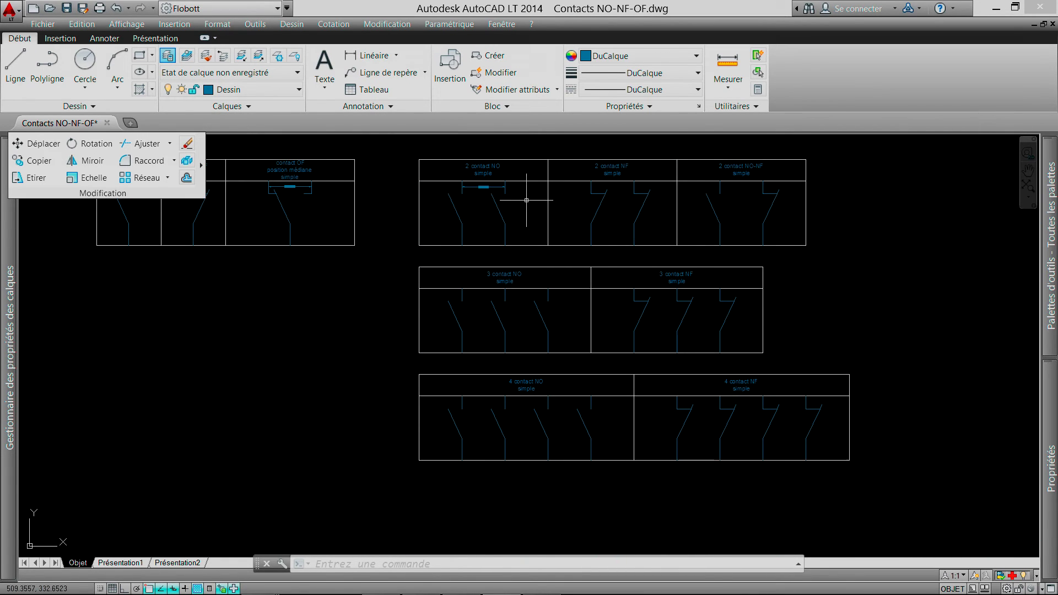
pyautogui.moveTo(529, 196); pyautogui.dragTo(521, 228, button='middle')
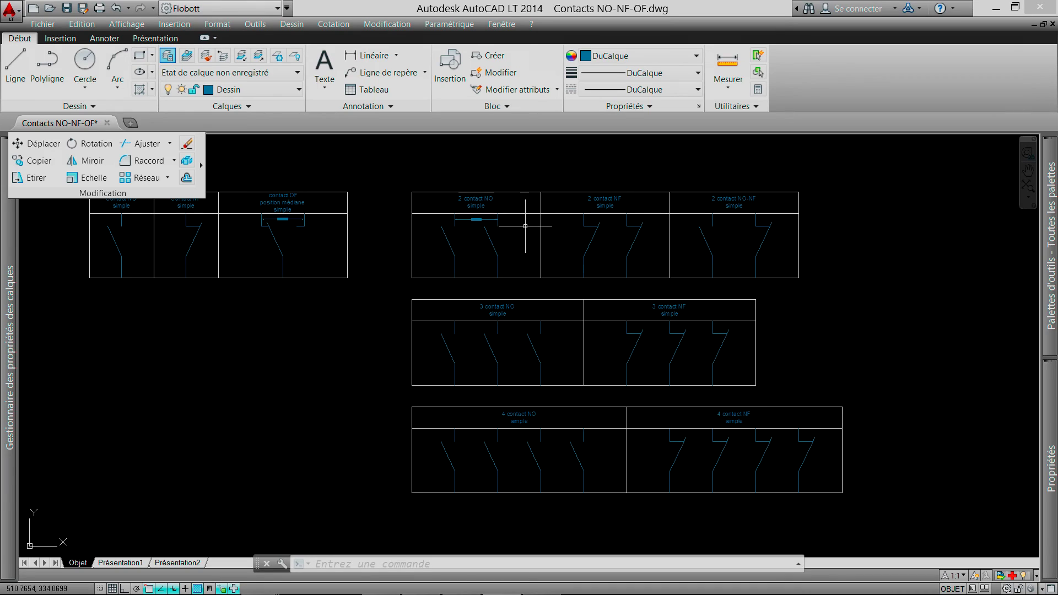